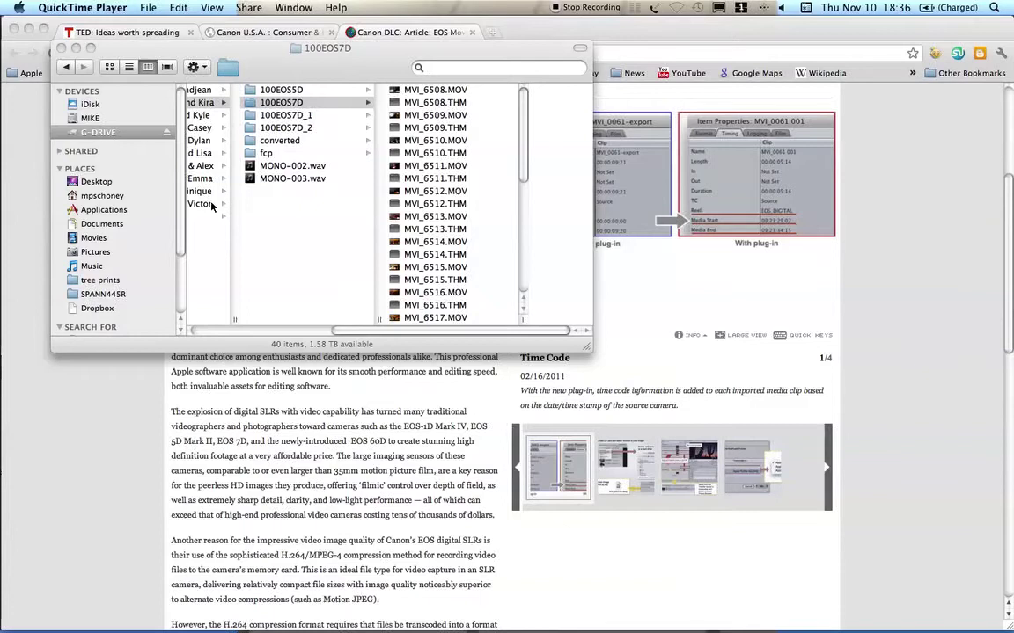
Bring the Canon EOS Movie Plugin-E1 article forward in Chrome and skim through it.
left_click(506, 28)
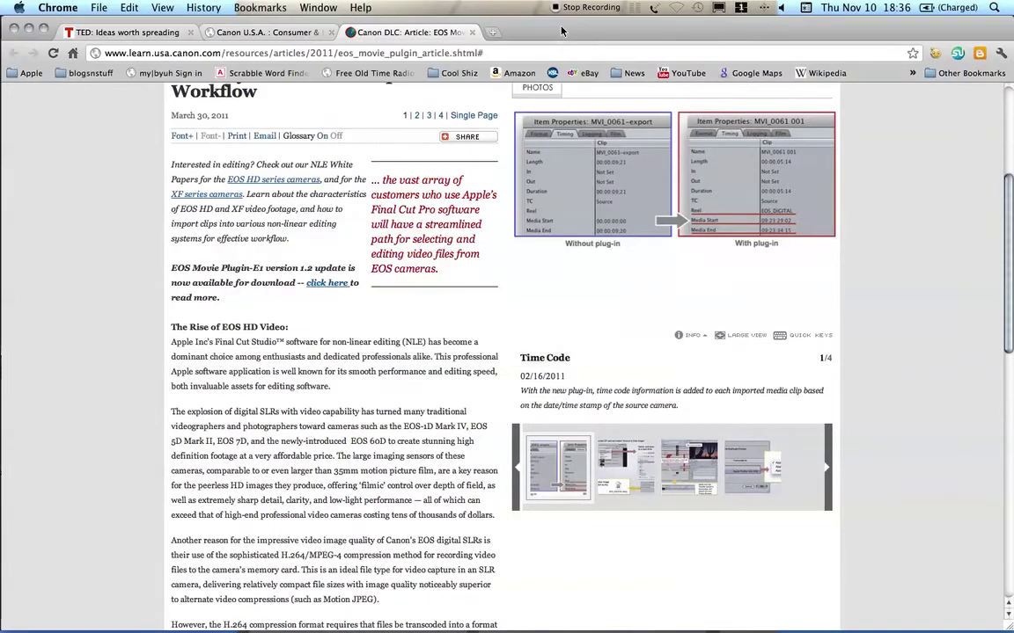
scroll(405, 321, "down", 3)
scroll(402, 321, "up", 2)
scroll(400, 321, "up", 1)
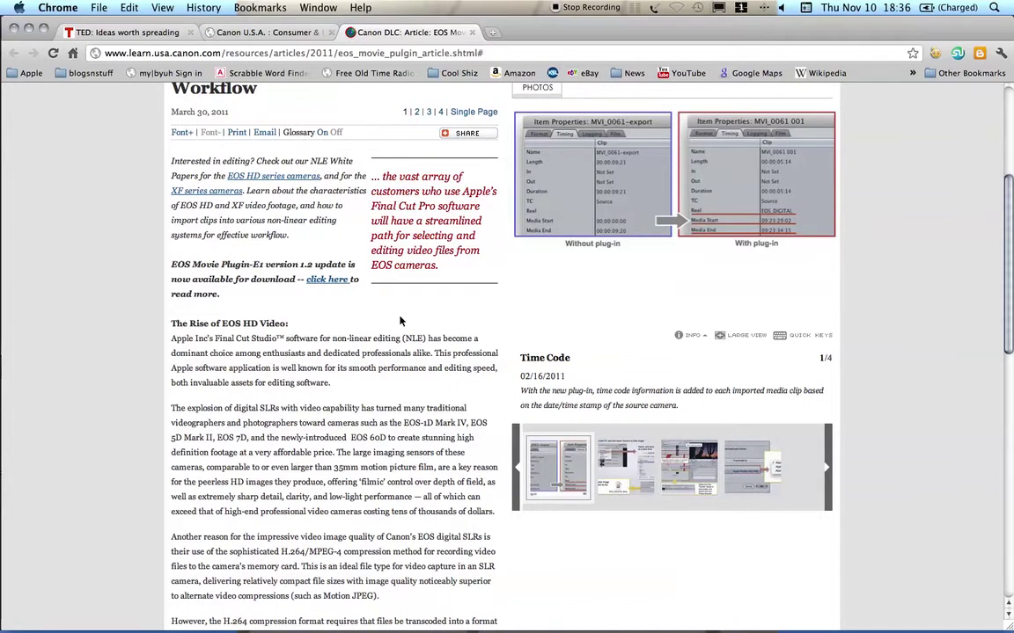
scroll(400, 321, "up", 3)
scroll(365, 290, "up", 5)
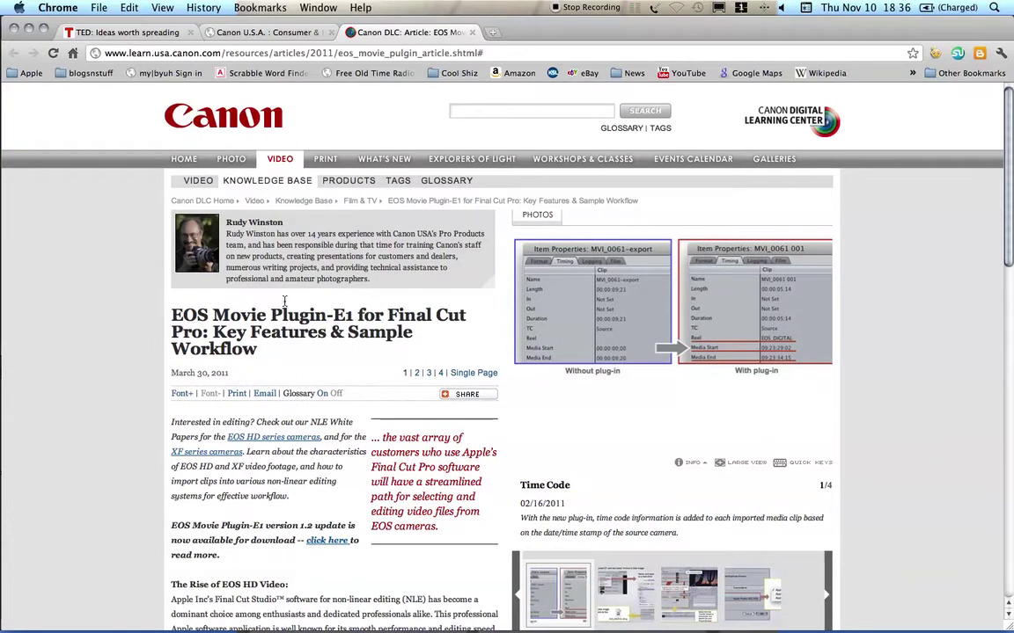
scroll(268, 350, "down", 5)
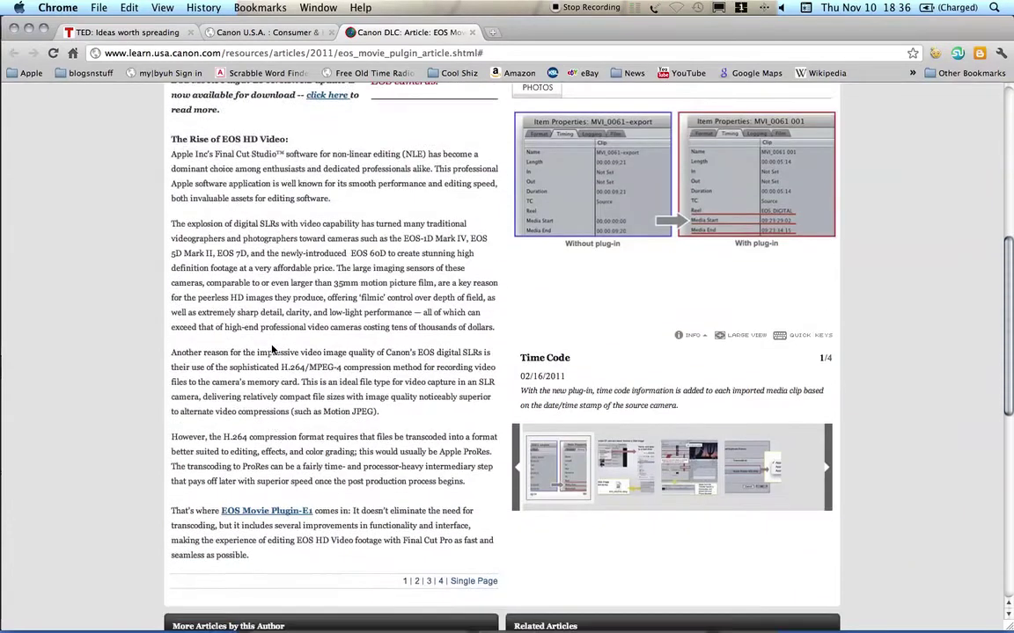
scroll(273, 350, "down", 3)
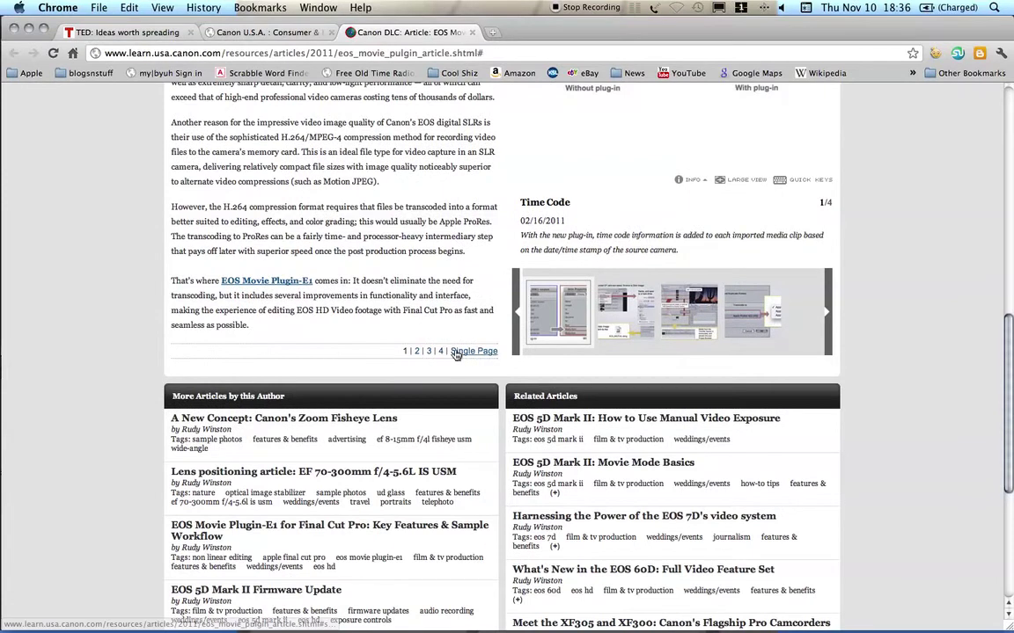
Switch the article to Single Page view and read through the workflow steps.
left_click(455, 351)
scroll(387, 391, "down", 8)
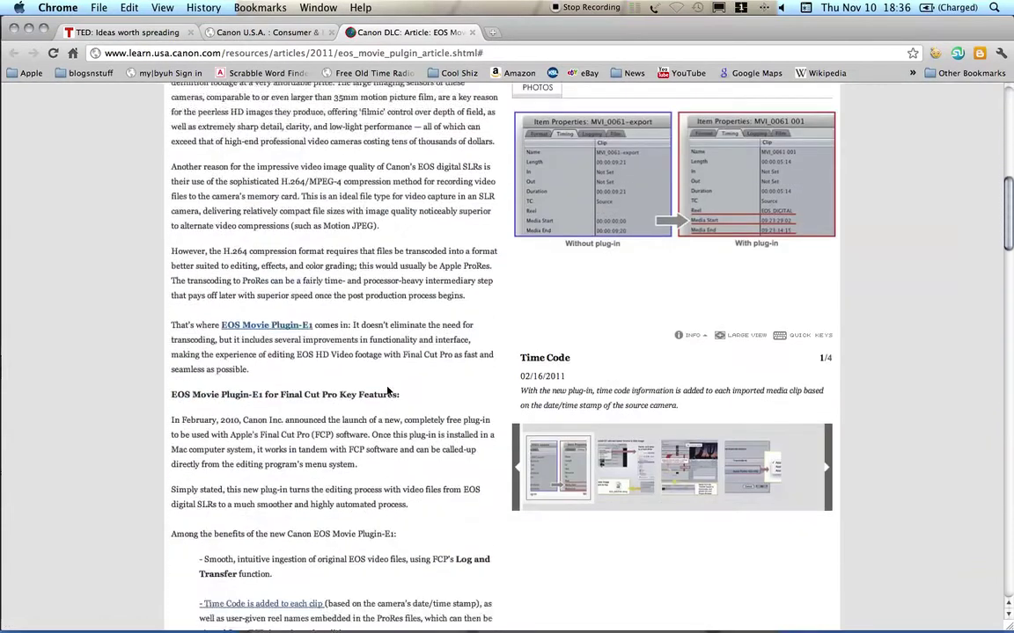
scroll(387, 391, "down", 15)
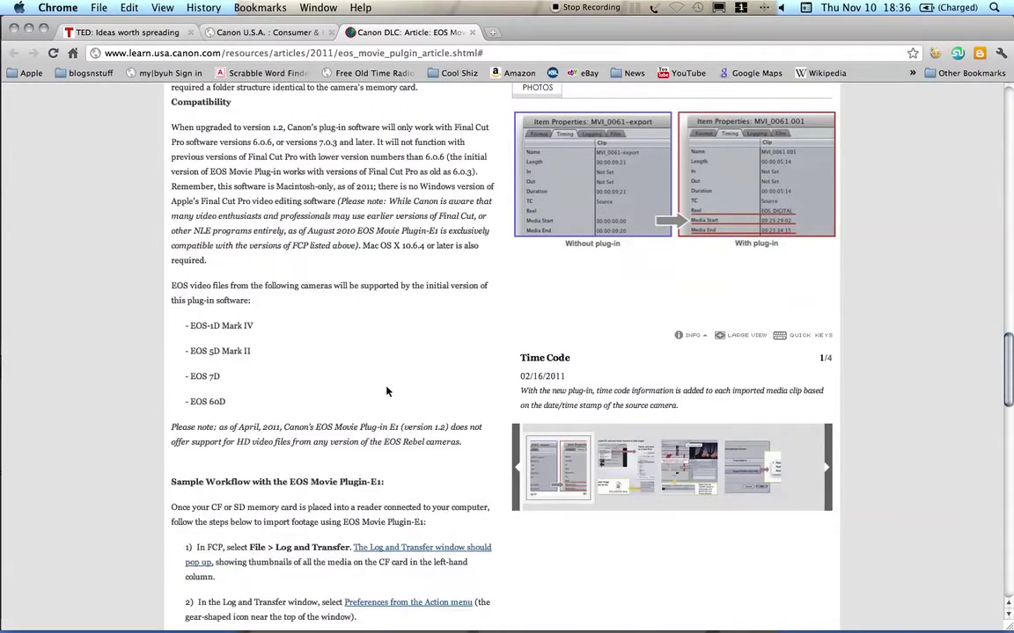
scroll(386, 392, "down", 12)
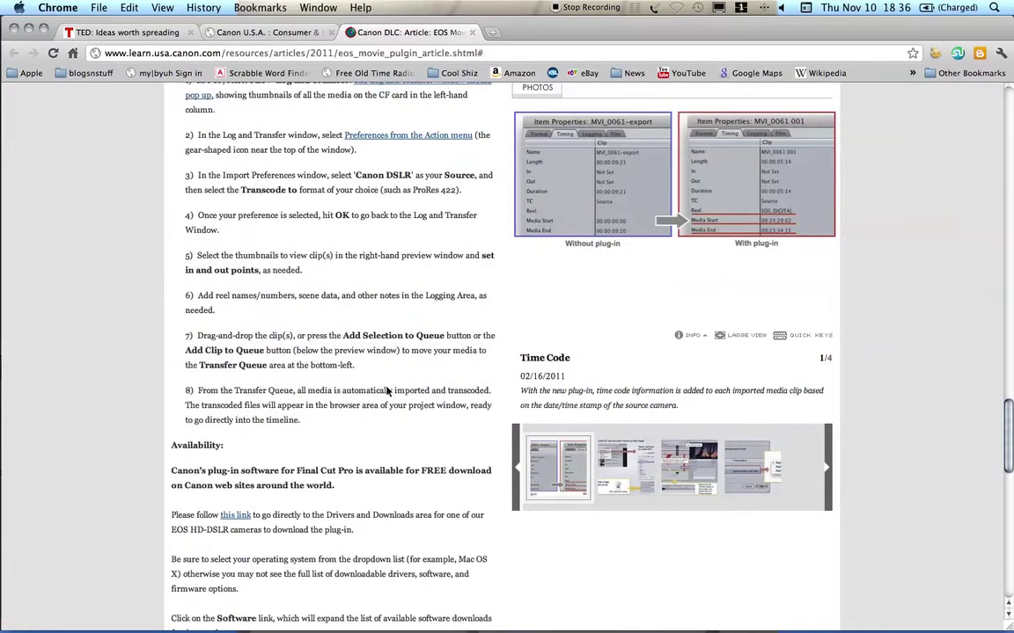
scroll(388, 392, "down", 10)
scroll(388, 391, "up", 12)
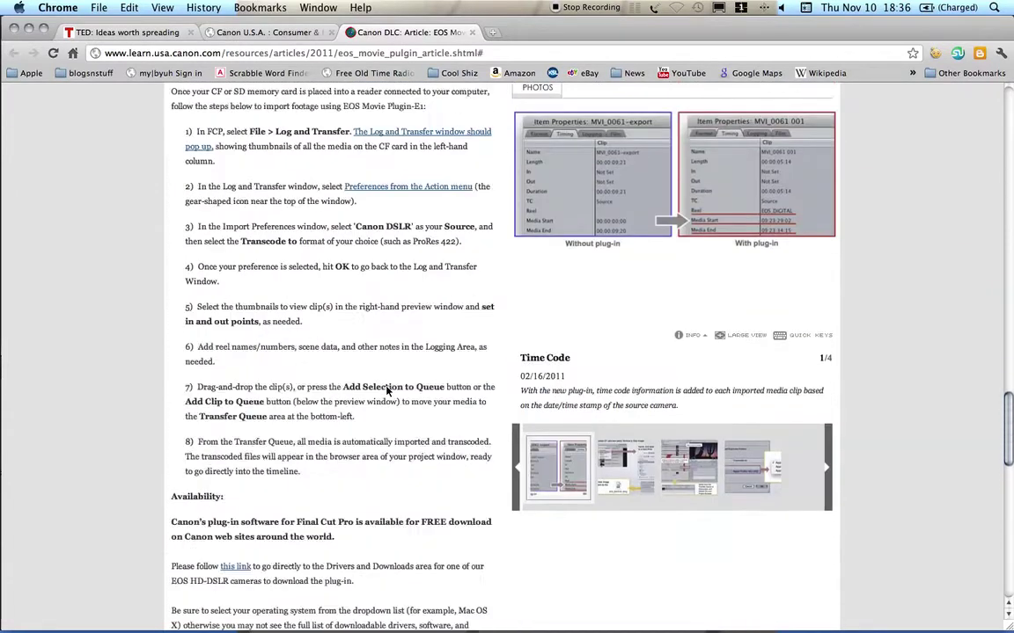
scroll(387, 391, "up", 20)
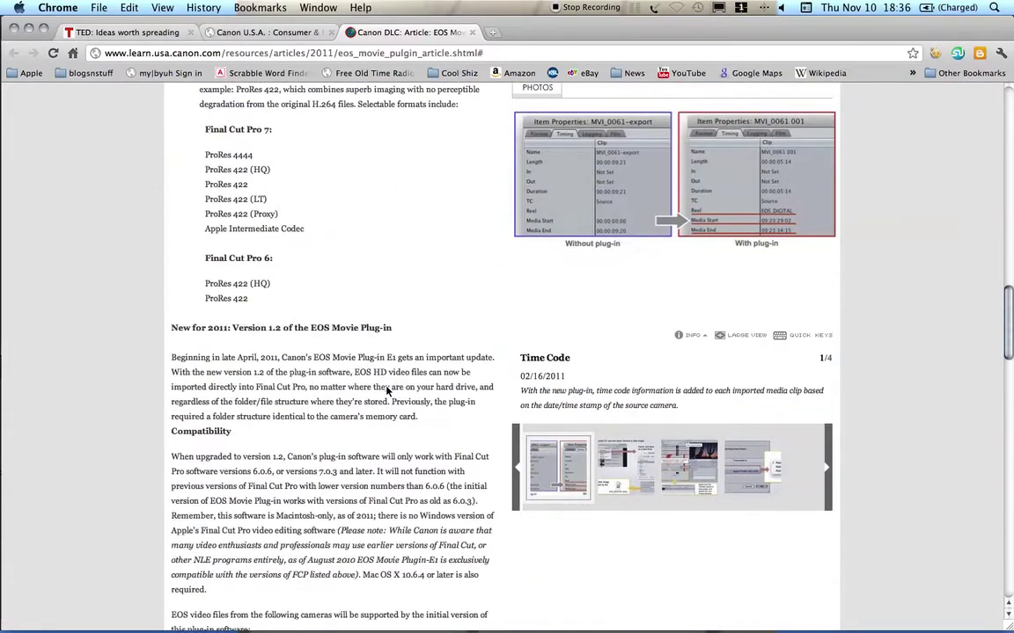
scroll(386, 391, "up", 12)
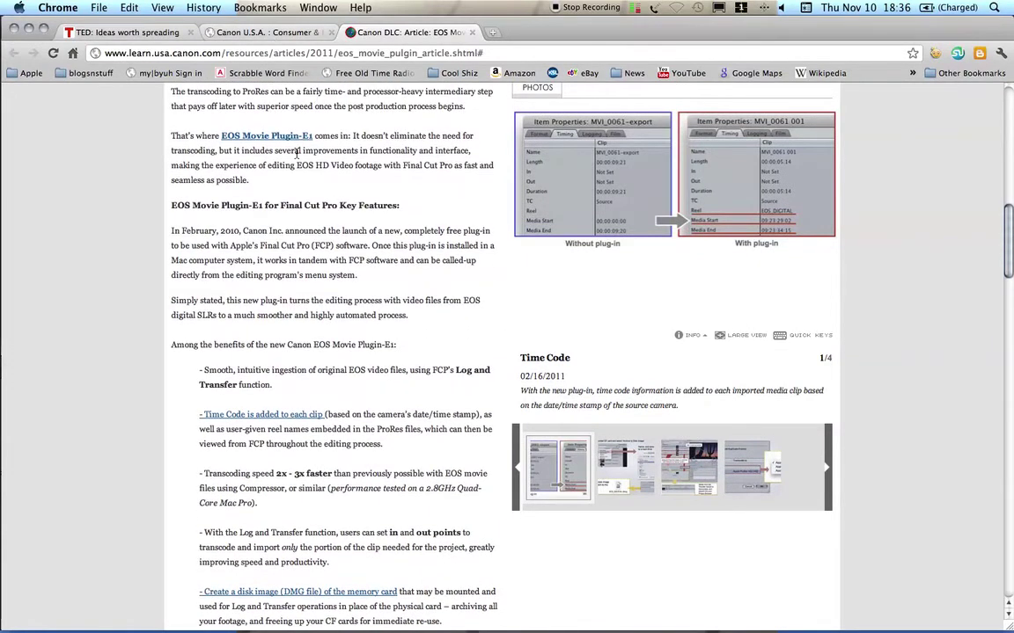
scroll(296, 152, "up", 1)
List the EOS 5D Mark II Mac OS X downloads, topped by EOS MOVIE Plugin-E1 Ver1.2.
left_click(261, 34)
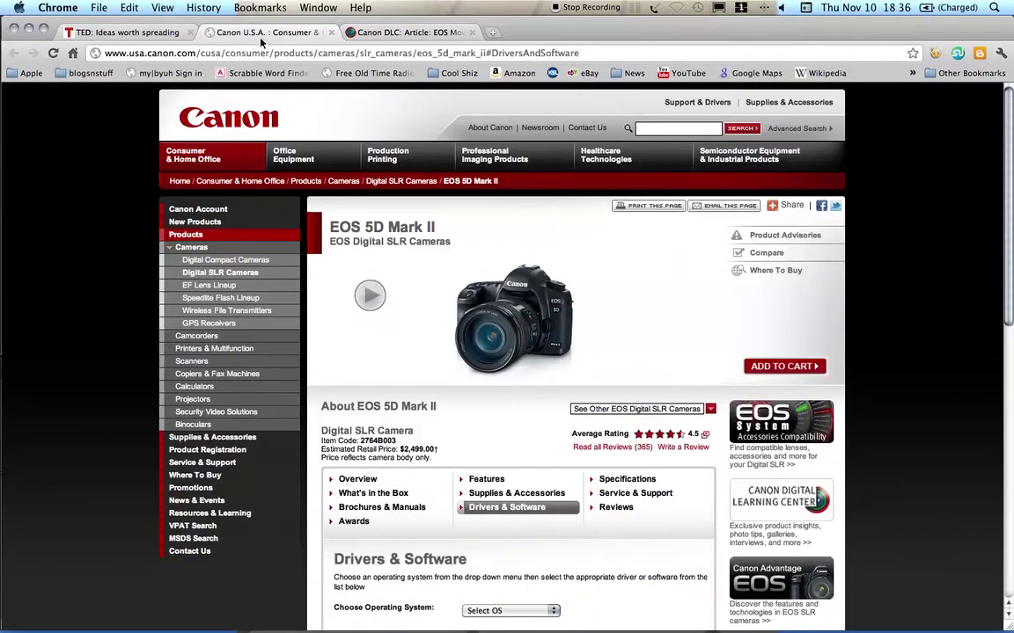
scroll(573, 300, "down", 3)
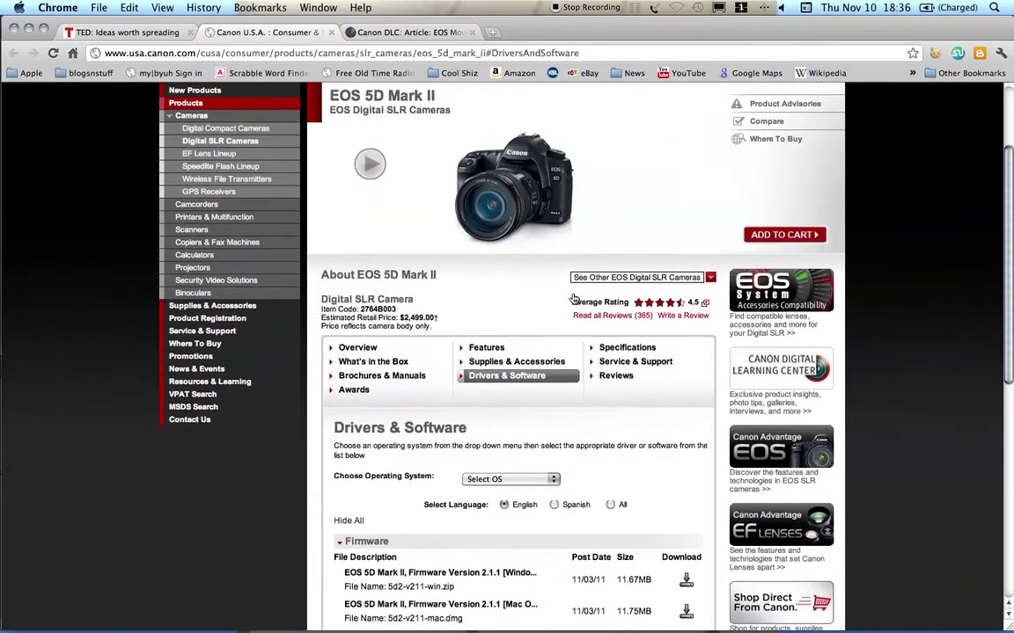
scroll(567, 301, "down", 4)
scroll(567, 301, "down", 1)
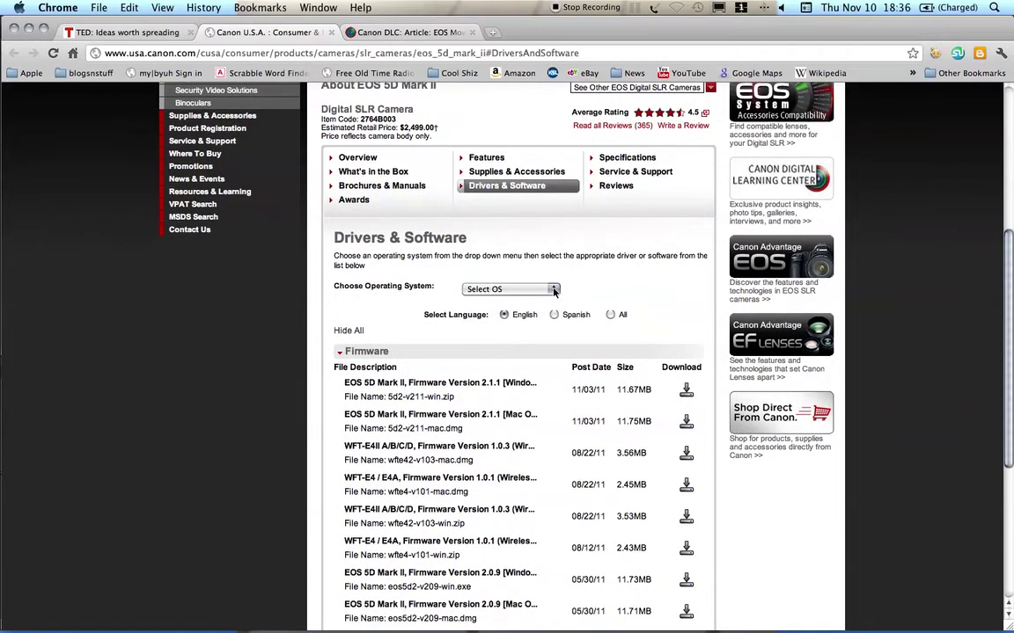
left_click(553, 291)
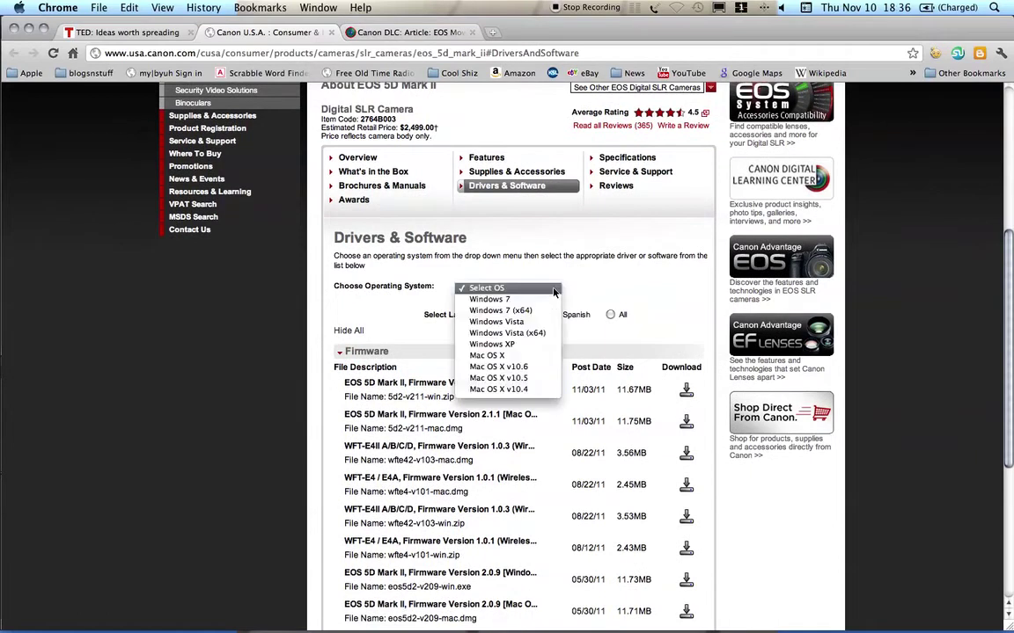
left_click(514, 357)
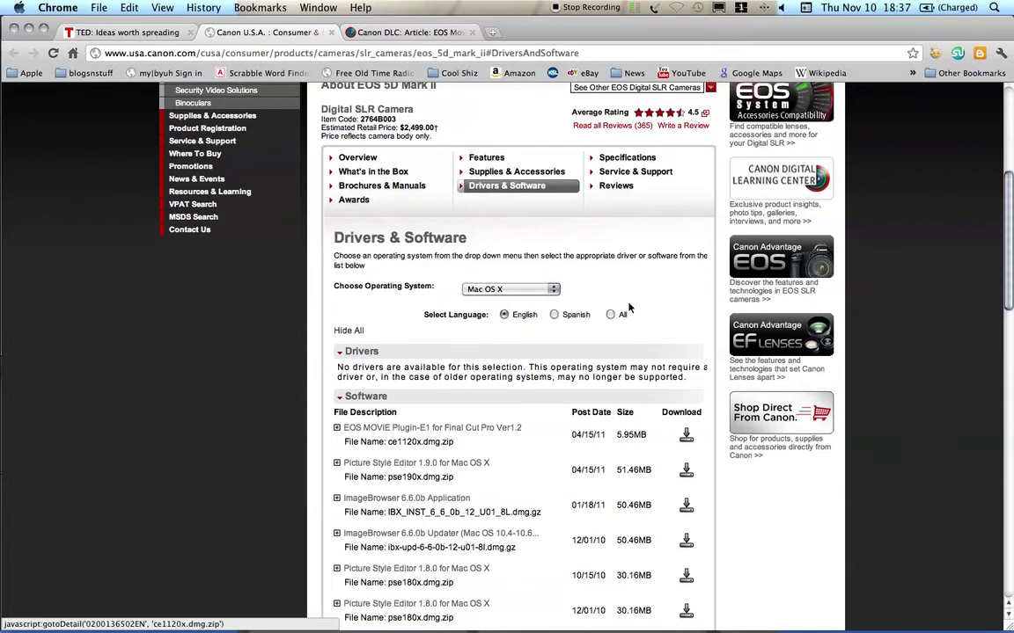
Show the Finder's Desktop folder and select the 6.9 MB CE1120X.dmg disk image.
key("F9")
left_click(790, 359)
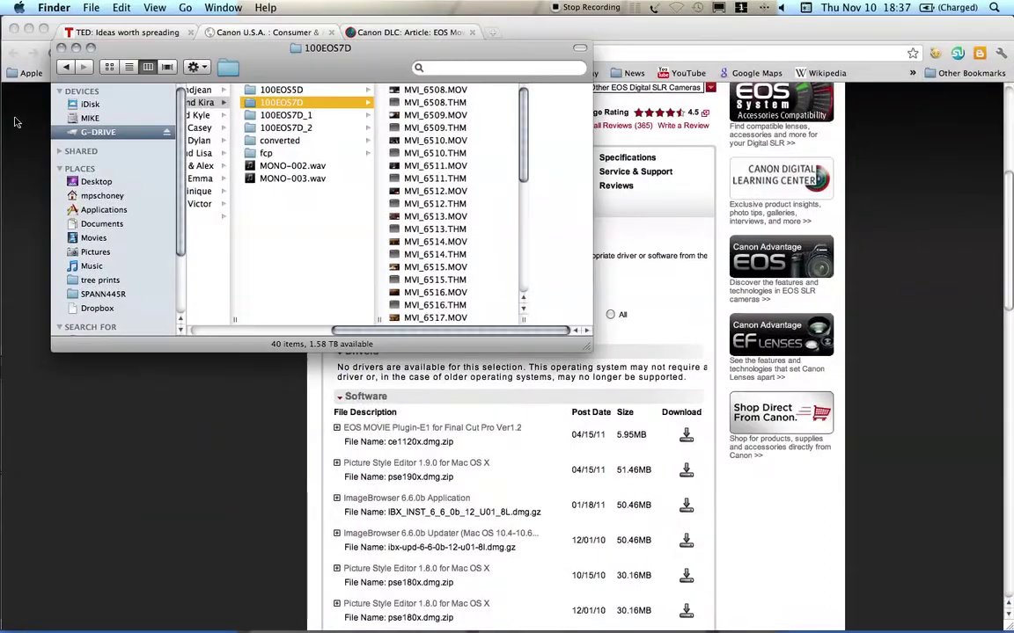
left_click(97, 181)
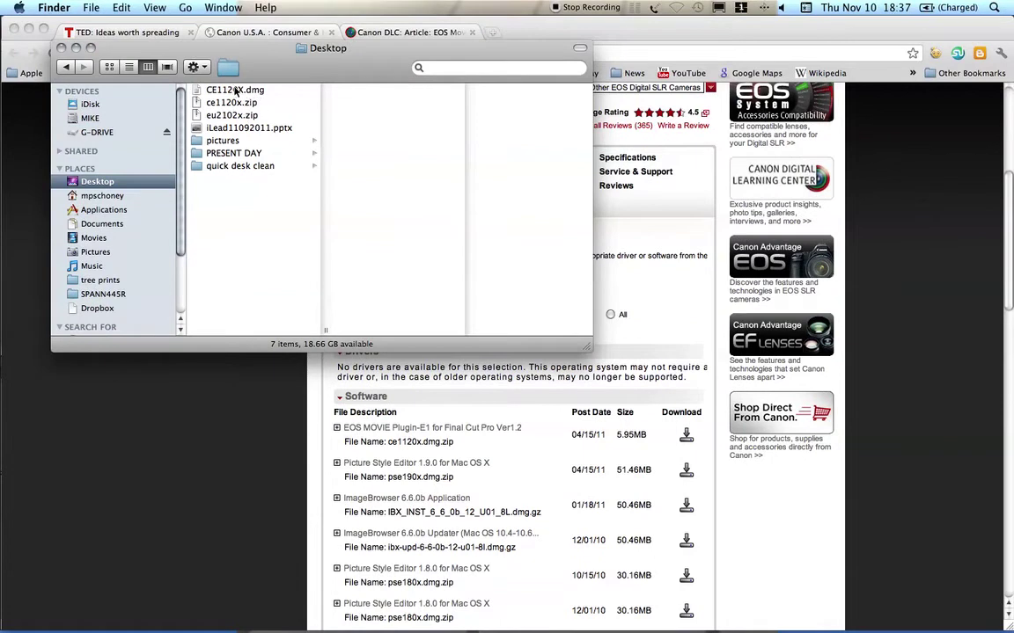
left_click(234, 91)
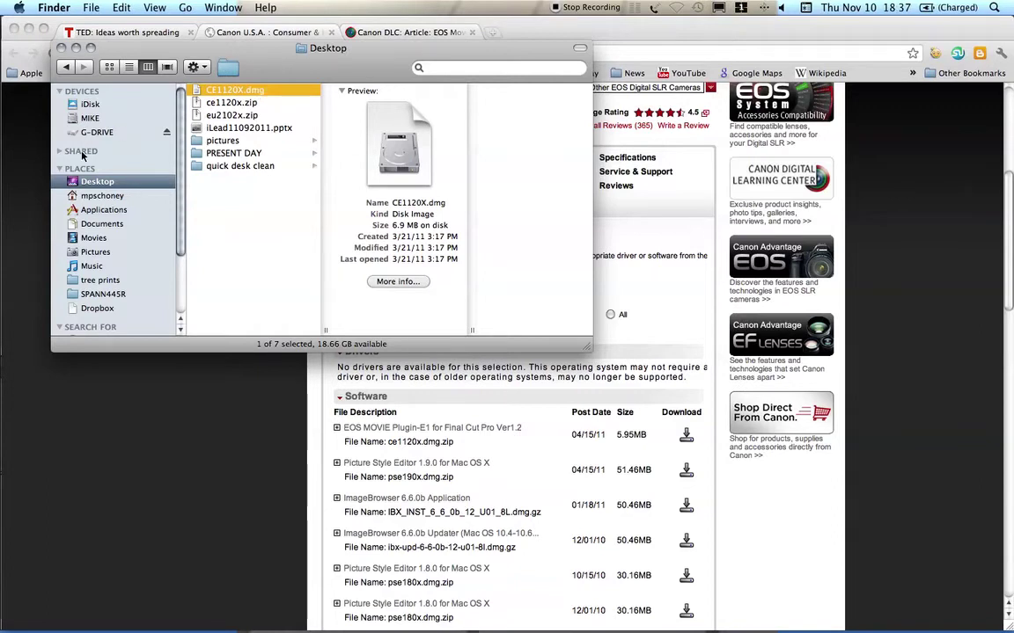
Switch from Chrome to Final Cut Pro's Sequence 1 project and show the File menu.
left_click(561, 33)
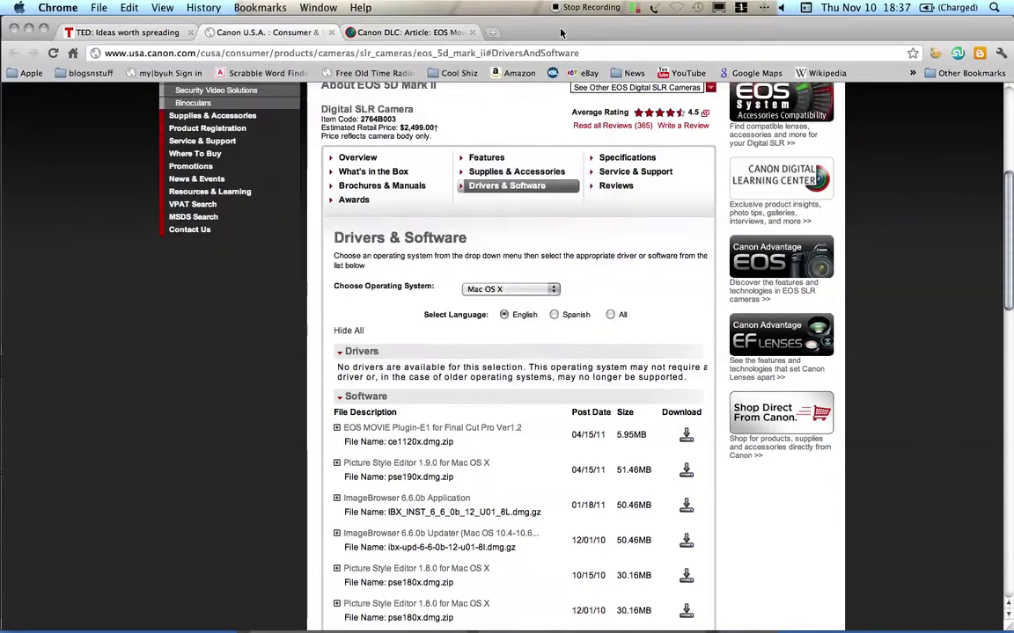
key("super+Tab")
key("super+Tab")
key("super+Tab")
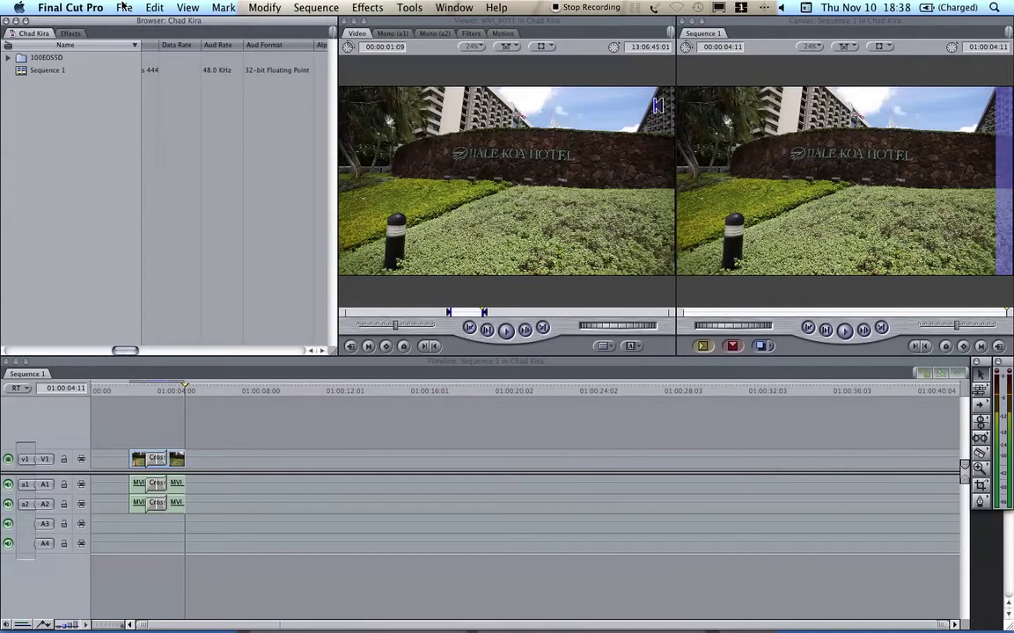
left_click(123, 7)
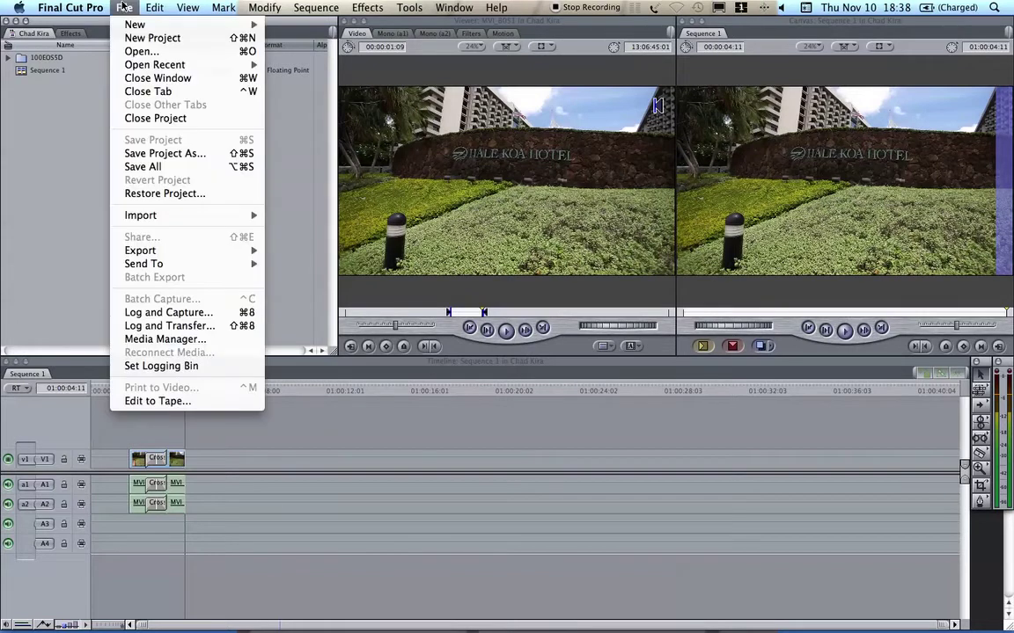
In Log and Transfer, cancel the 100EOS5D volume and add G-DRIVE's 100EOS7D folder as a custom path.
left_click(204, 326)
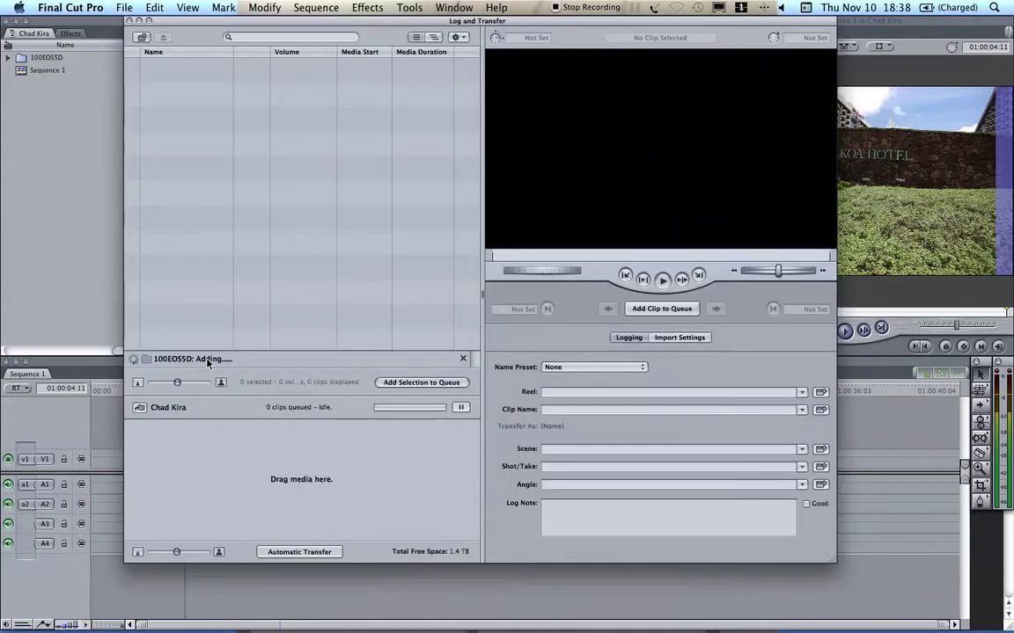
left_click(463, 359)
left_click(457, 37)
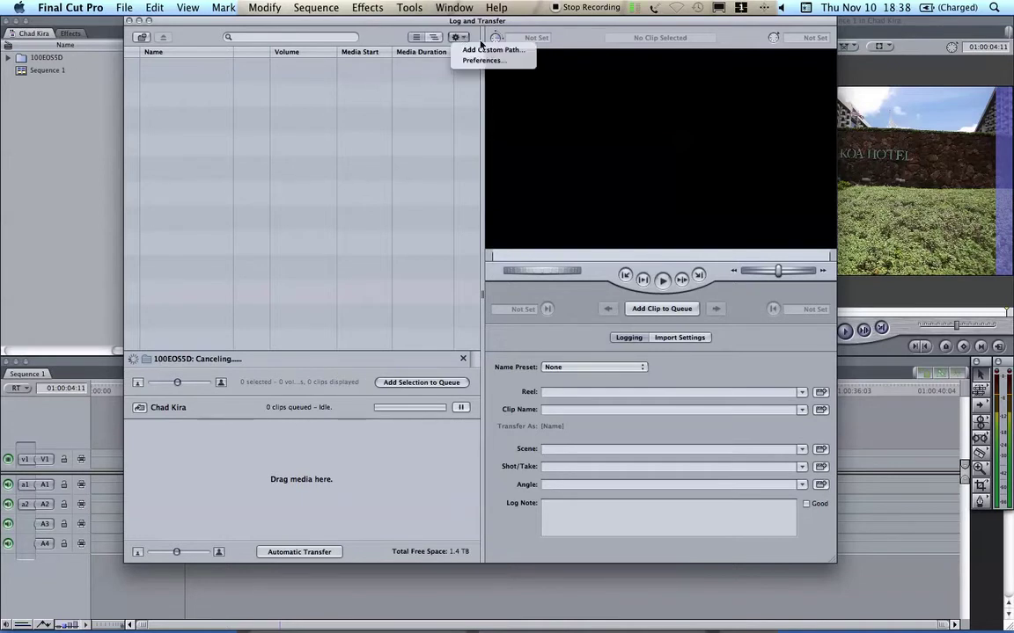
left_click(483, 49)
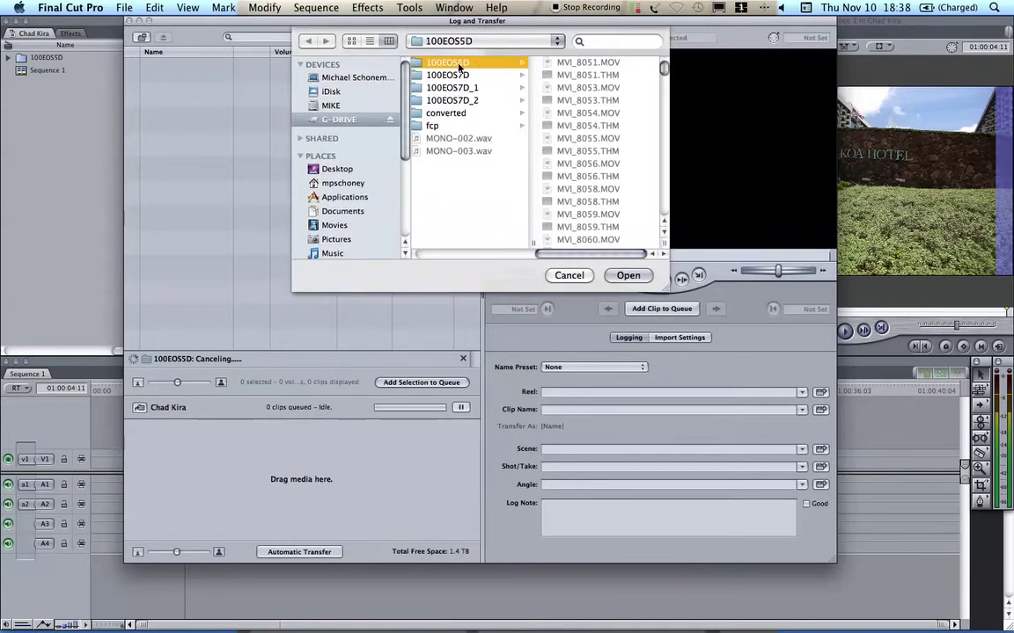
left_click(467, 77)
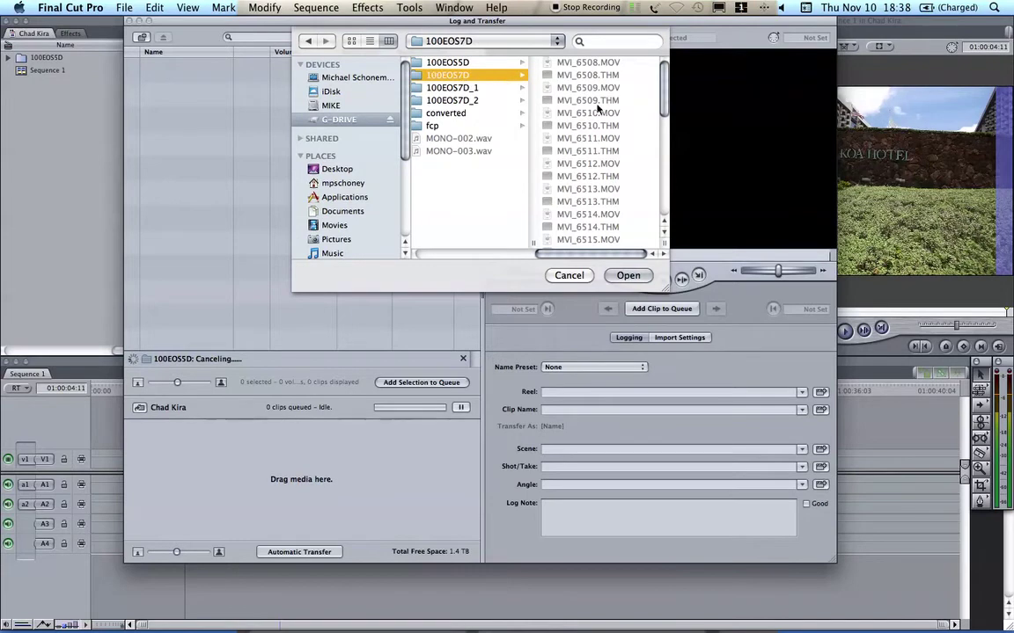
scroll(613, 108, "down", 5)
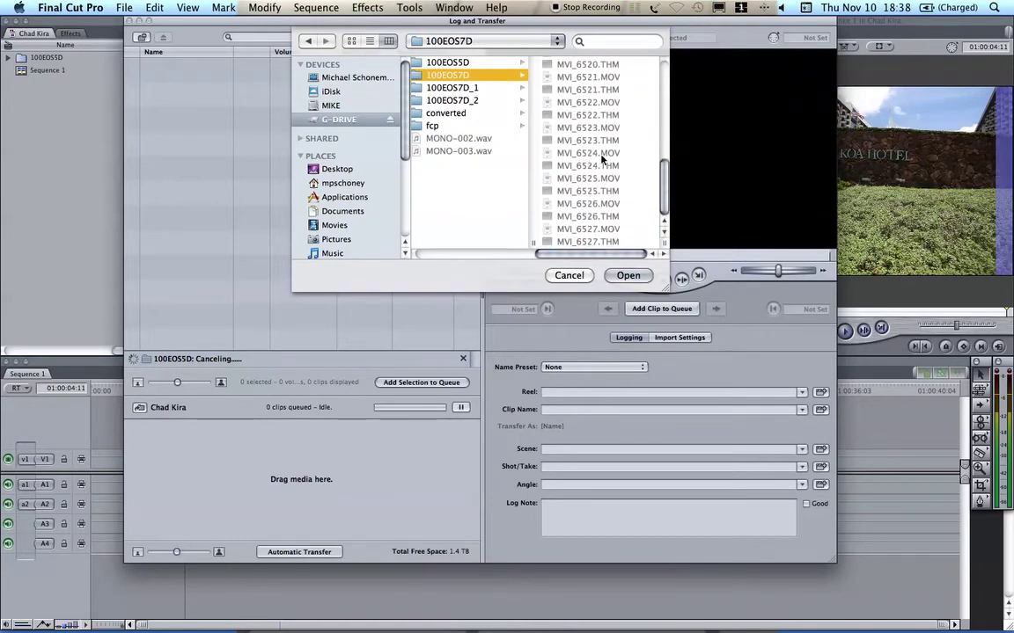
left_click(628, 275)
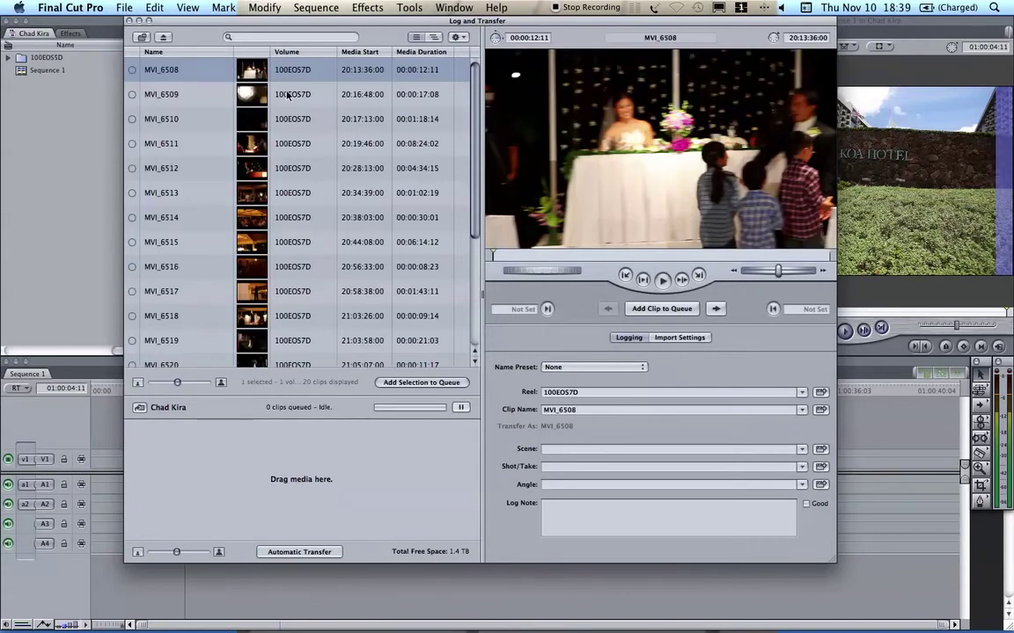
Select all 20 clips from the 100EOS7D volume, starting with MVI_6508.
scroll(281, 93, "down", 3)
scroll(288, 95, "down", 5)
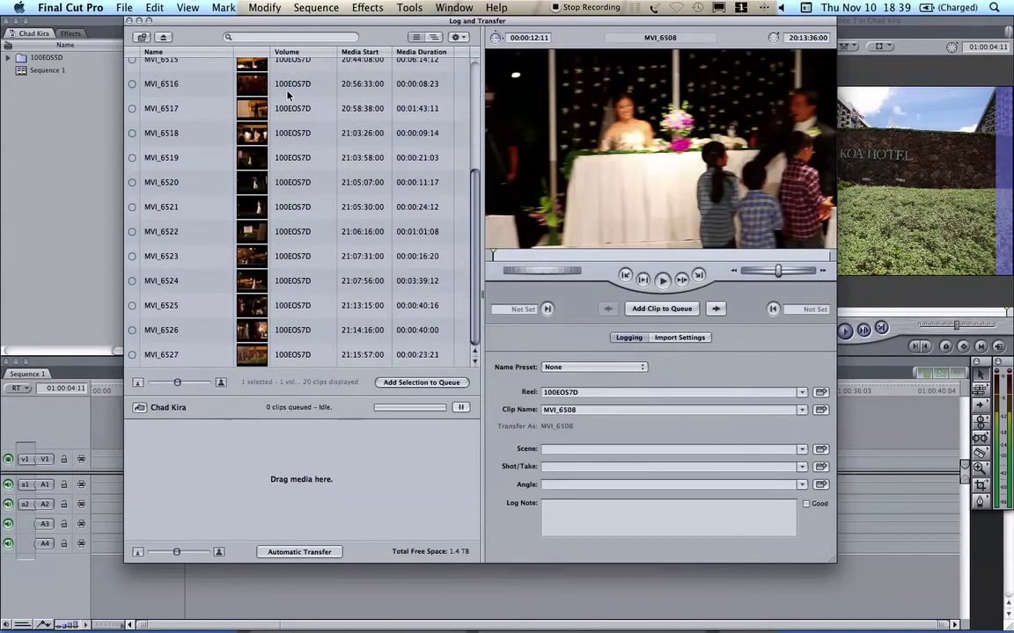
scroll(287, 95, "up", 8)
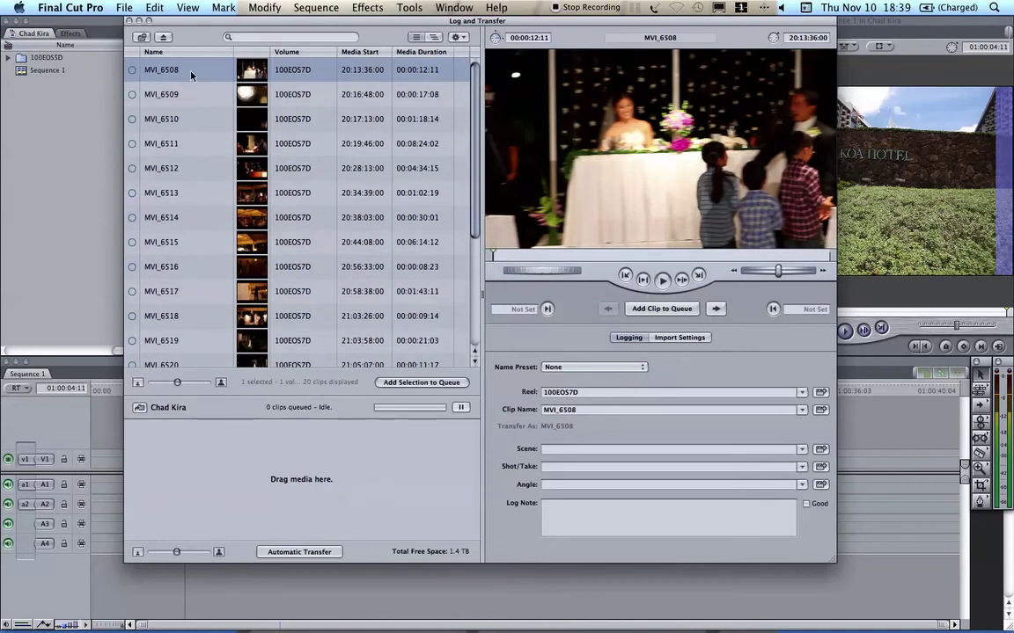
left_click_drag(202, 73, 251, 480)
scroll(203, 220, "down", 5)
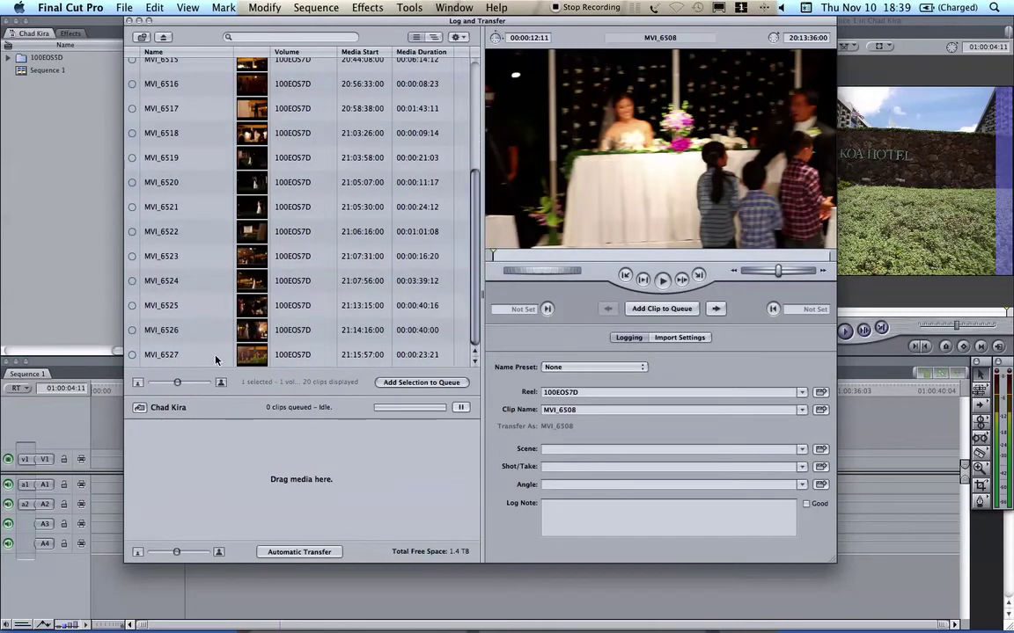
key("super+a")
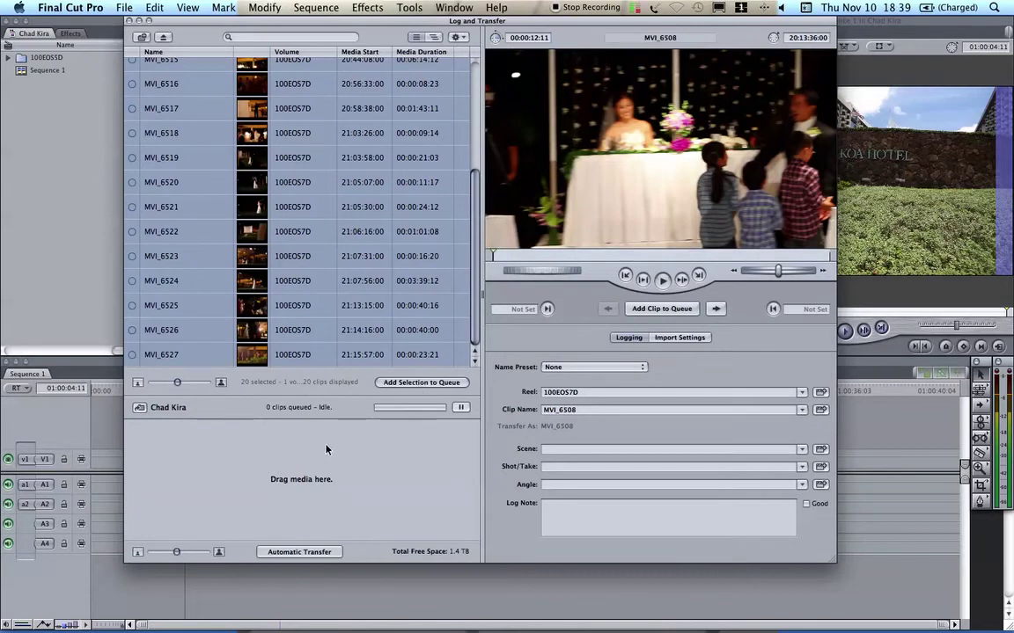
scroll(193, 251, "up", 5)
scroll(192, 250, "down", 5)
Queue the 20 selected clips for transfer and check MVI_6508 in the Browser.
left_click(415, 382)
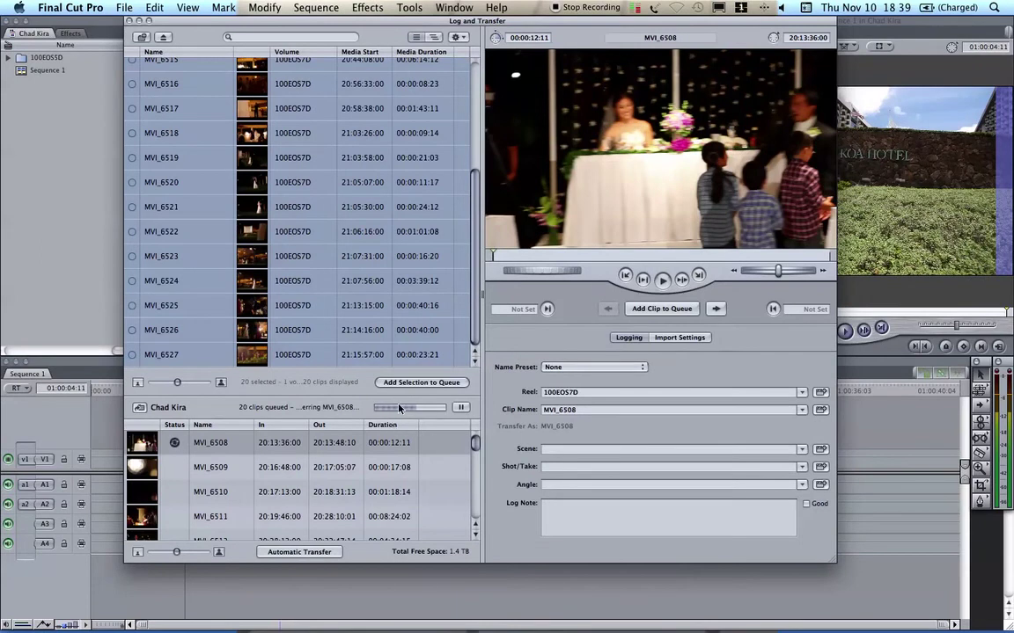
left_click(46, 186)
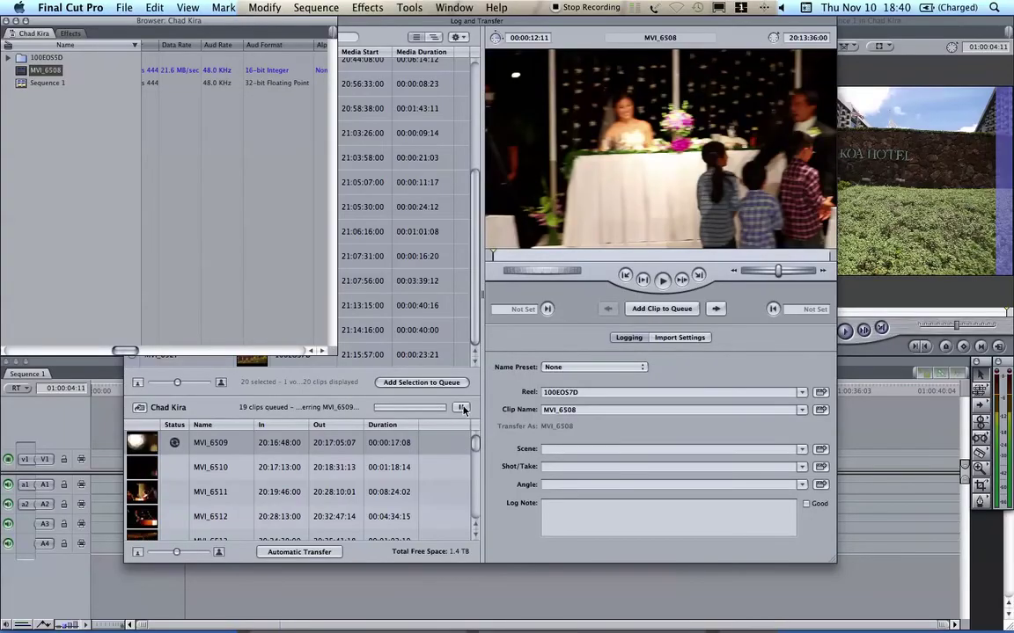
Pause the transfer queue and bring the Canvas and Timeline windows forward.
left_click(463, 410)
left_click(76, 210)
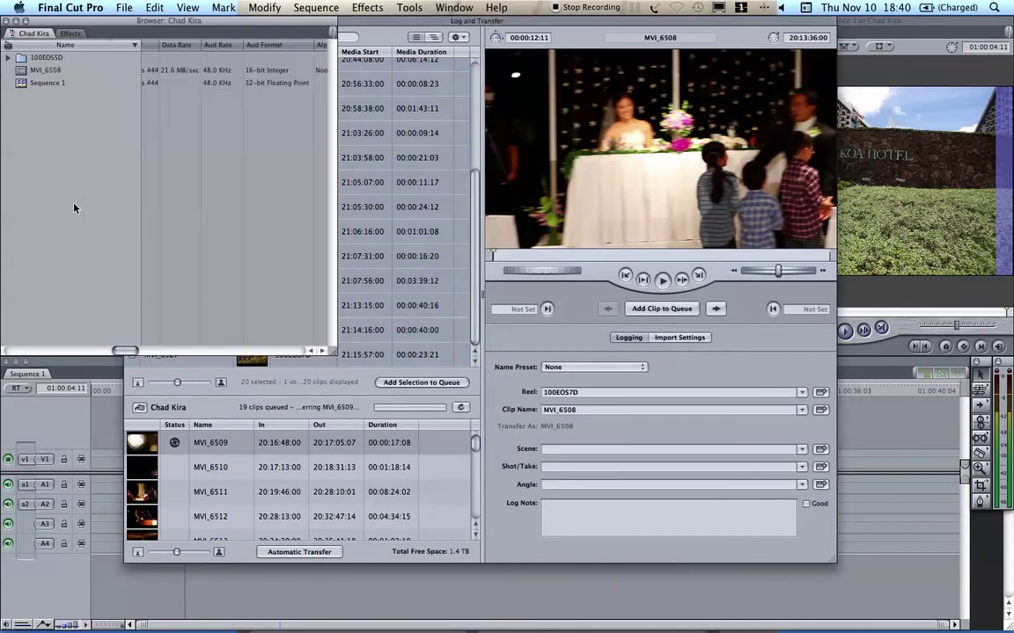
left_click(871, 31)
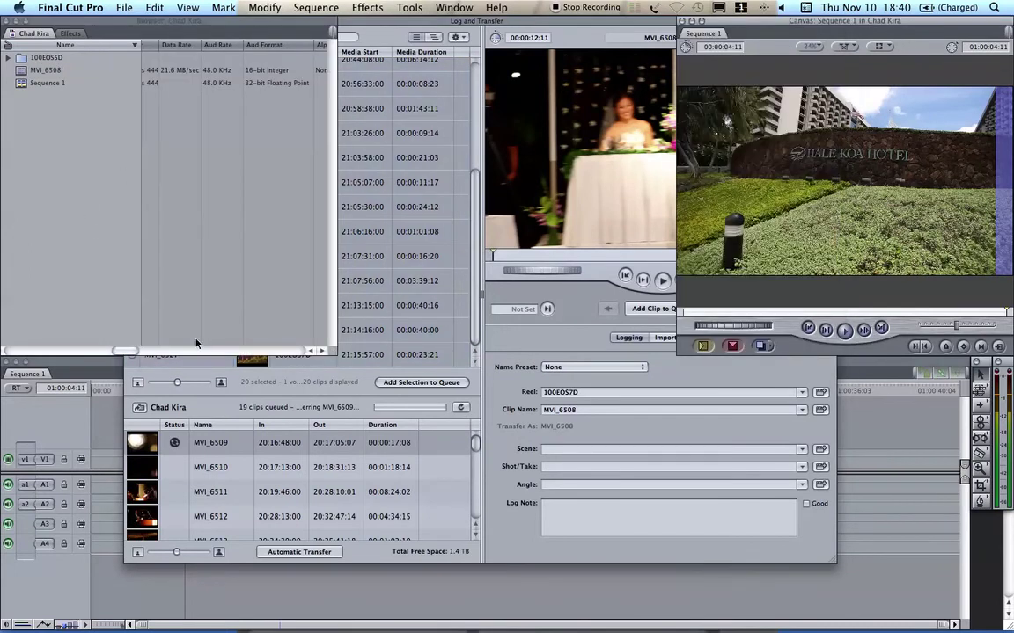
left_click(63, 333)
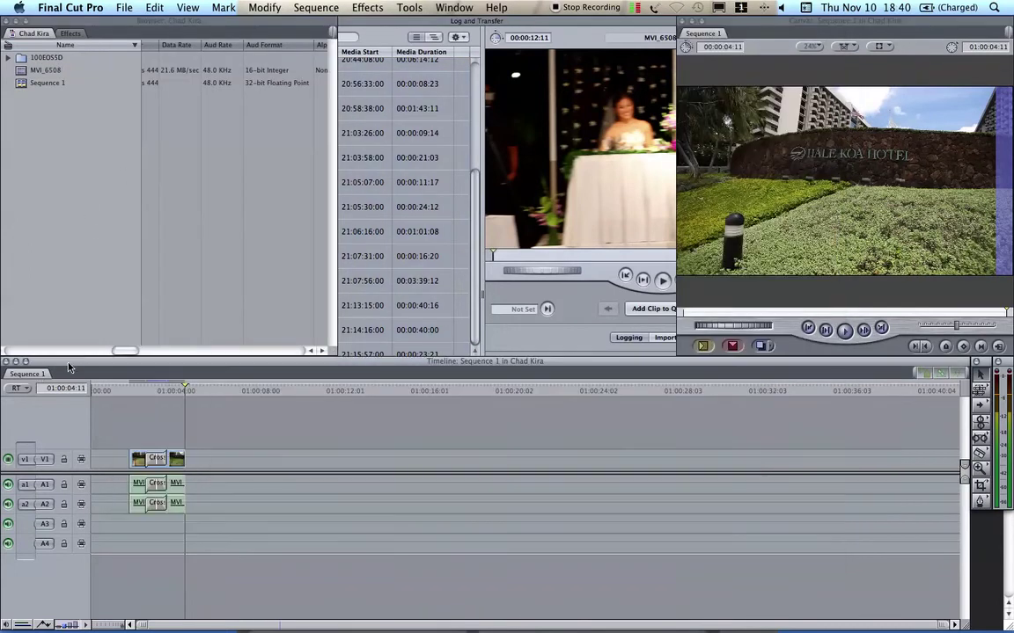
Load MVI_6508 in the Viewer, play it, and move the sequence playhead near the start.
double_click(26, 71)
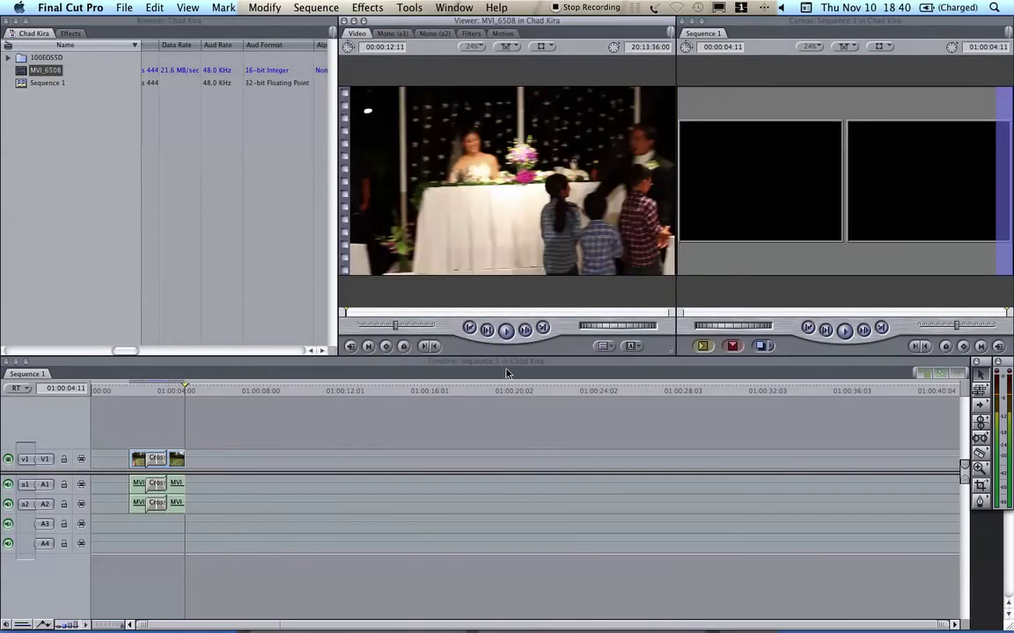
left_click(506, 330)
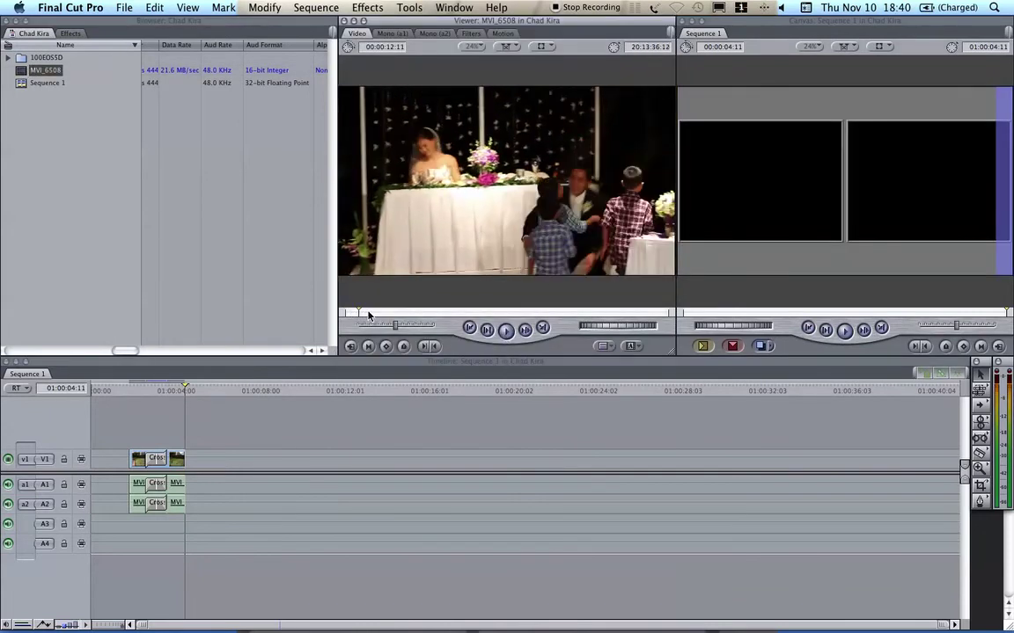
left_click(506, 330)
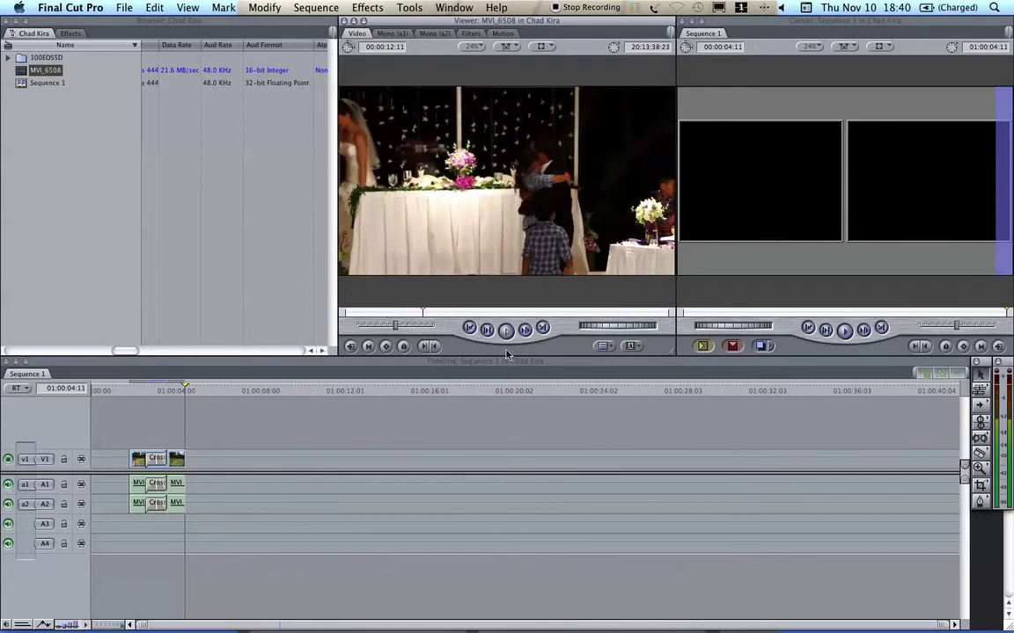
left_click(155, 459)
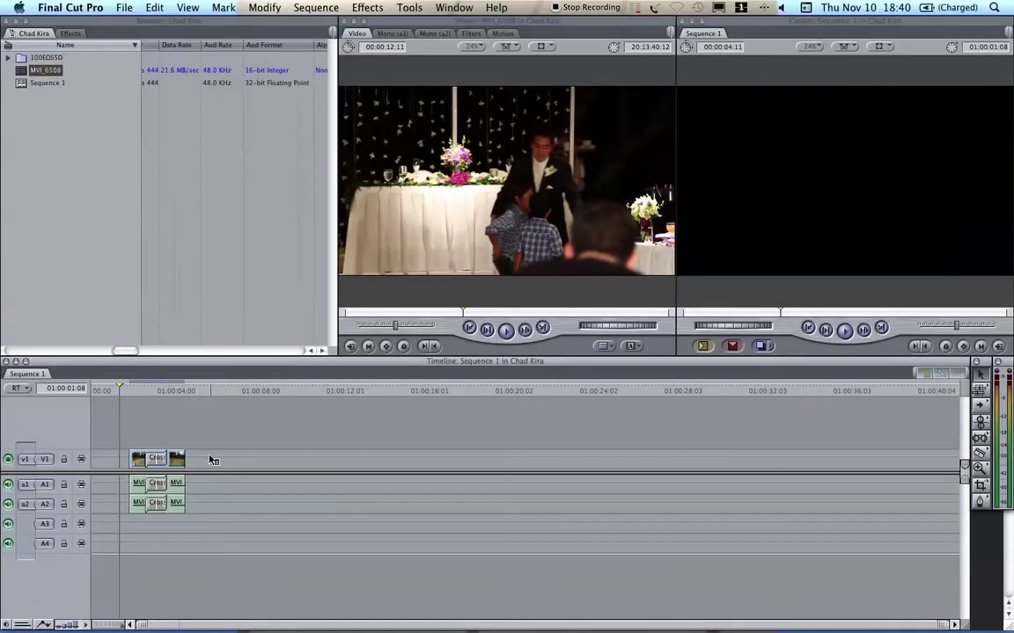
Play Sequence 1 from just past the playhead through to the clip end.
key("Right")
key("Right")
key("Right")
key("Right")
key("Right")
key("Right")
key("space")
scroll(192, 80, "left", 5)
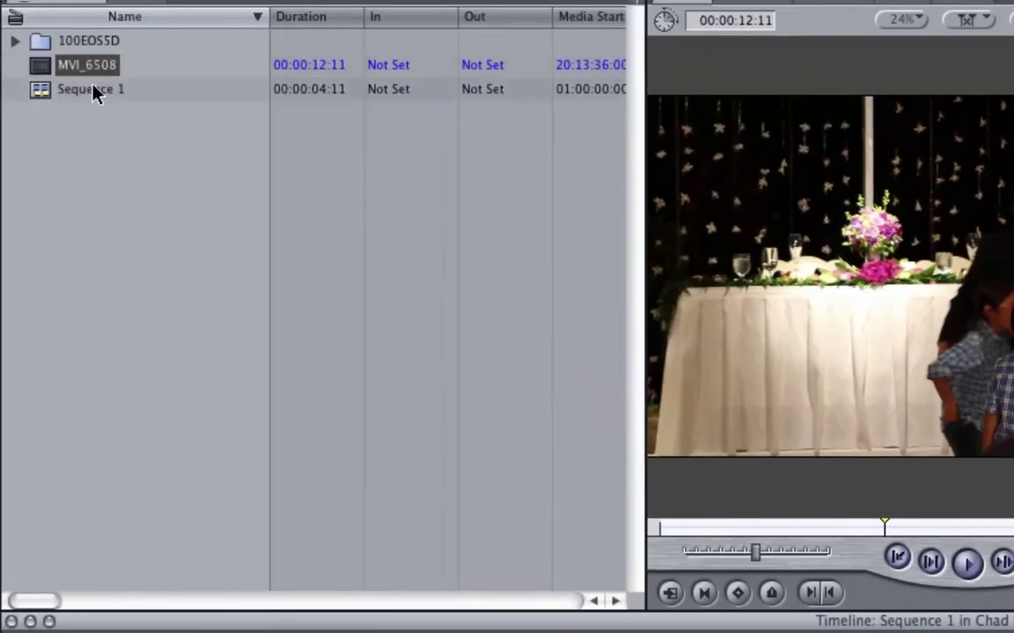
Check Browser columns: 1920 x 1080 frame size, 23.98 fps, Apple ProRes 444, 48.0 KHz audio.
scroll(511, 91, "right", 10)
scroll(515, 91, "right", 5)
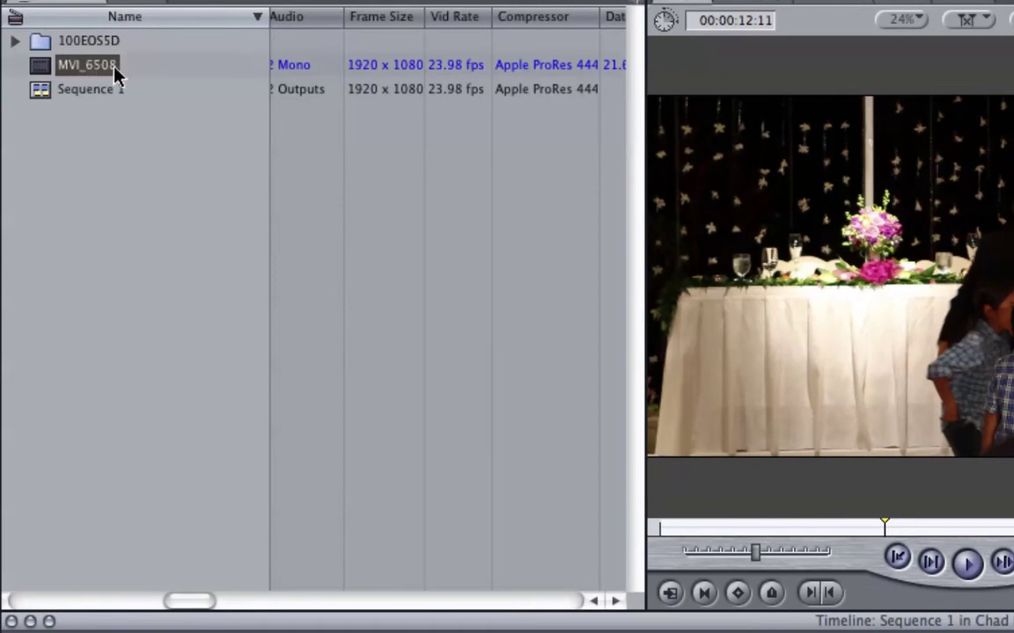
scroll(466, 106, "right", 3)
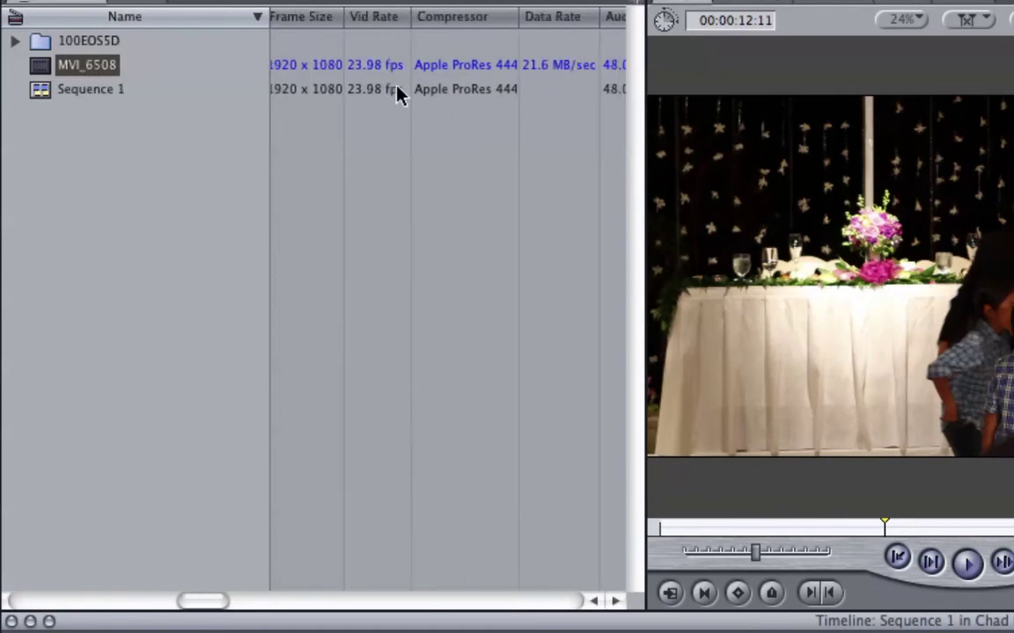
scroll(396, 79, "left", 3)
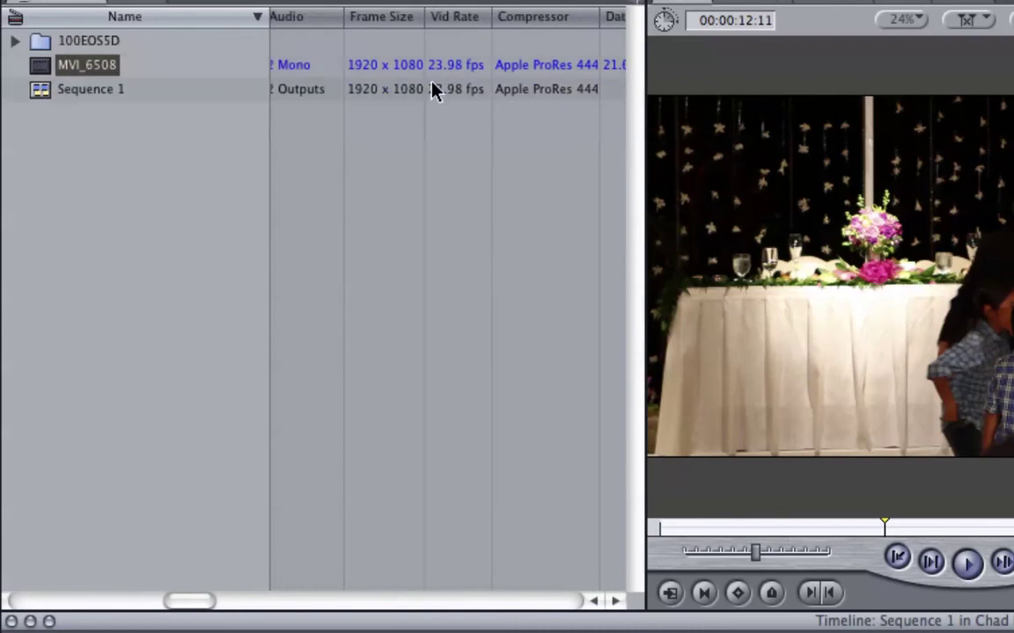
scroll(387, 95, "right", 10)
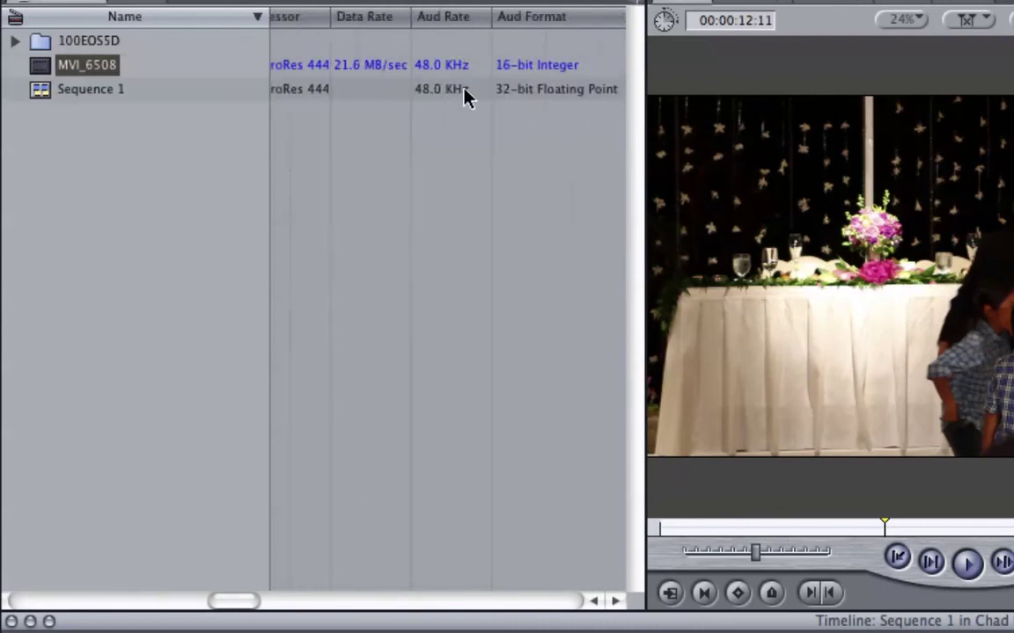
scroll(398, 77, "right", 15)
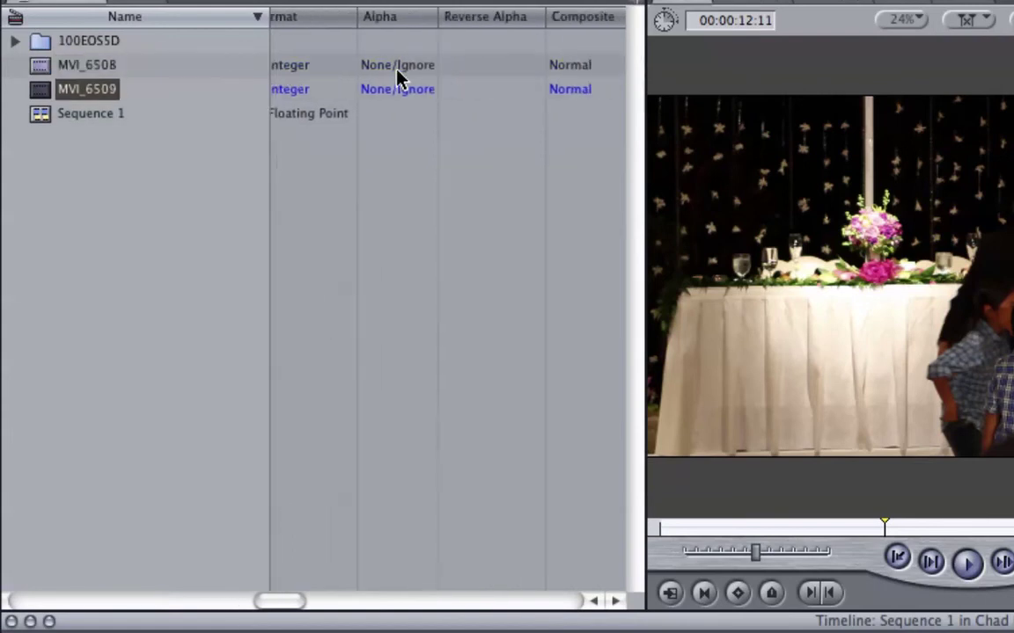
scroll(397, 77, "right", 15)
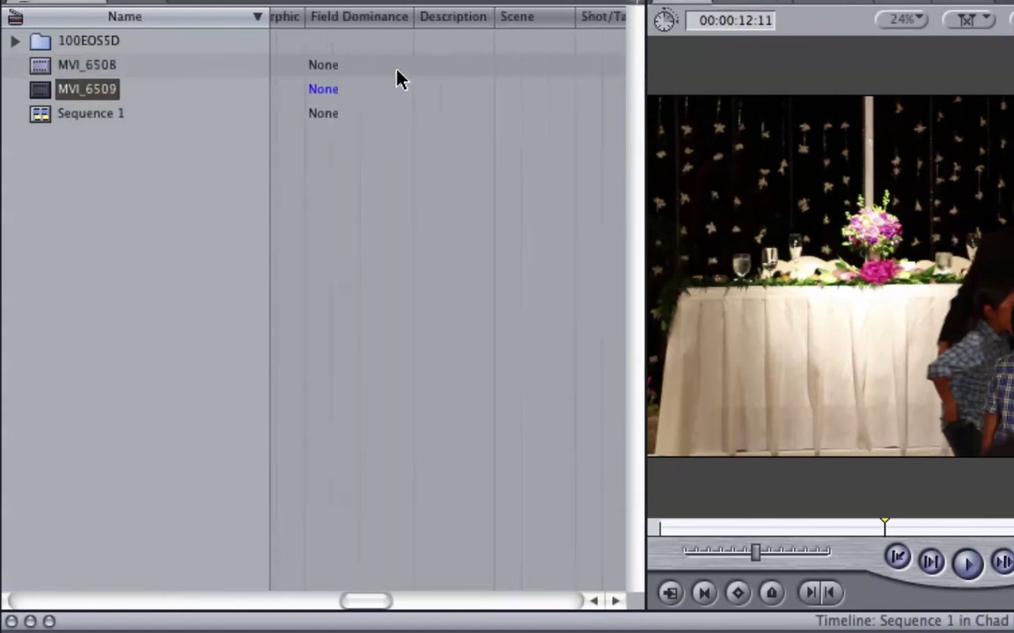
scroll(396, 77, "left", 10)
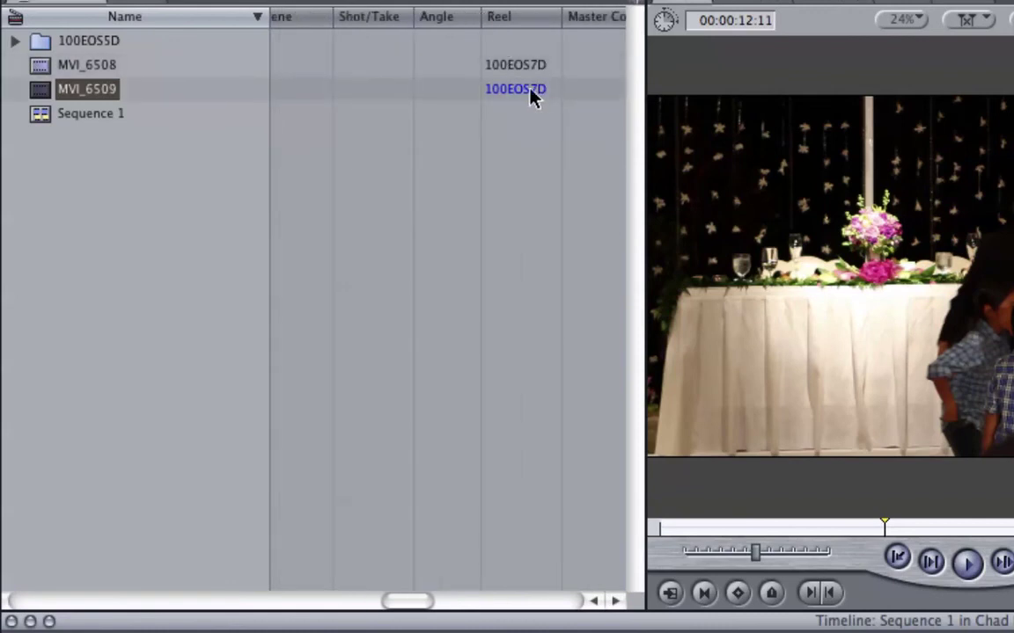
scroll(528, 95, "right", 8)
scroll(531, 97, "right", 8)
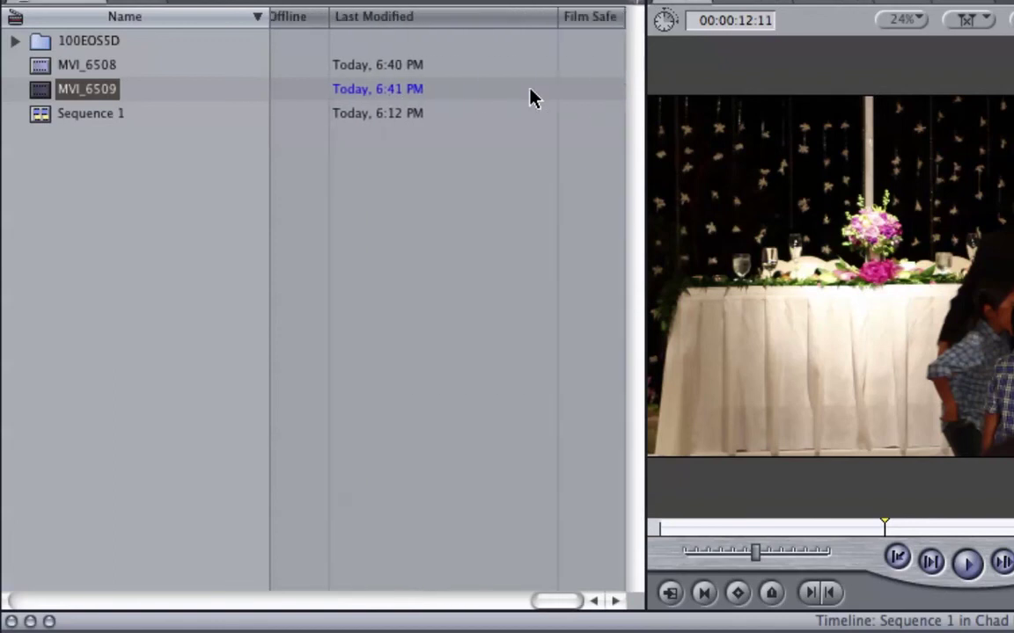
scroll(531, 97, "left", 12)
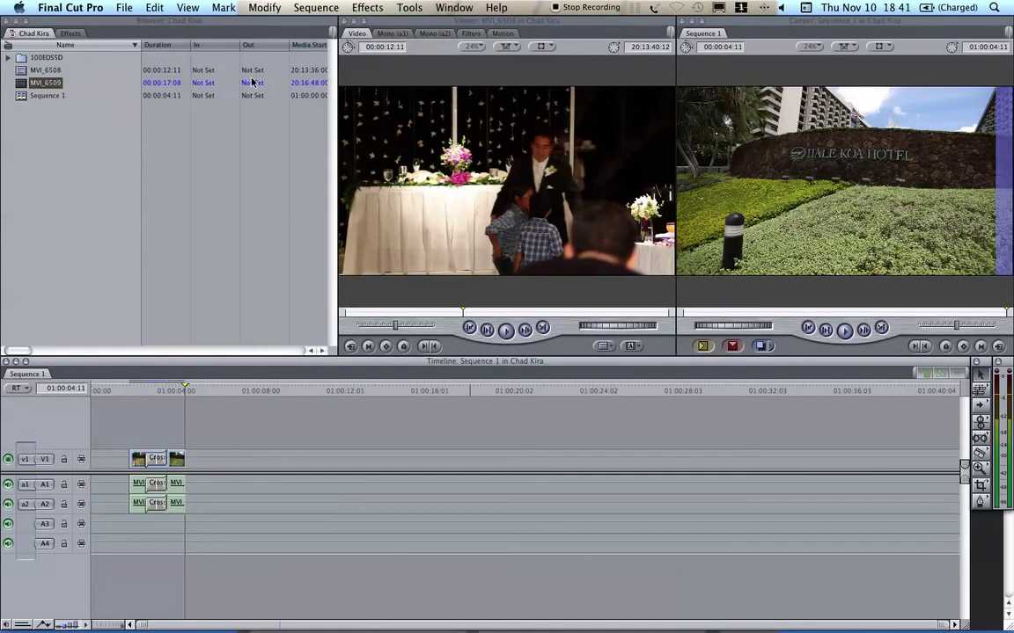
Return to Chrome's Canon EOS 5D Mark II Drivers & Software page for Mac OS X.
scroll(254, 82, "right", 3)
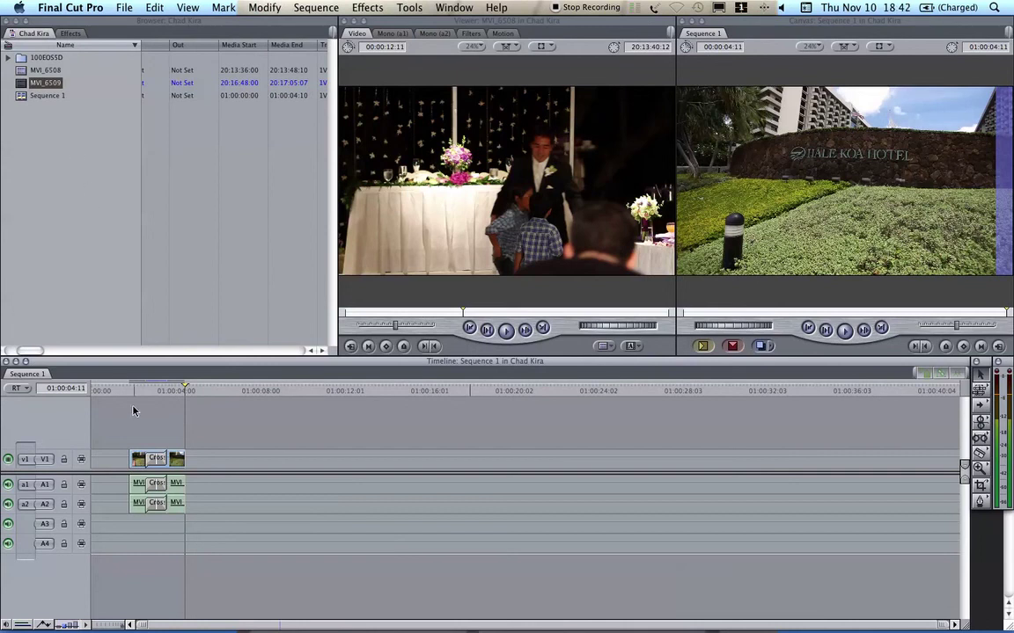
key("super+Tab")
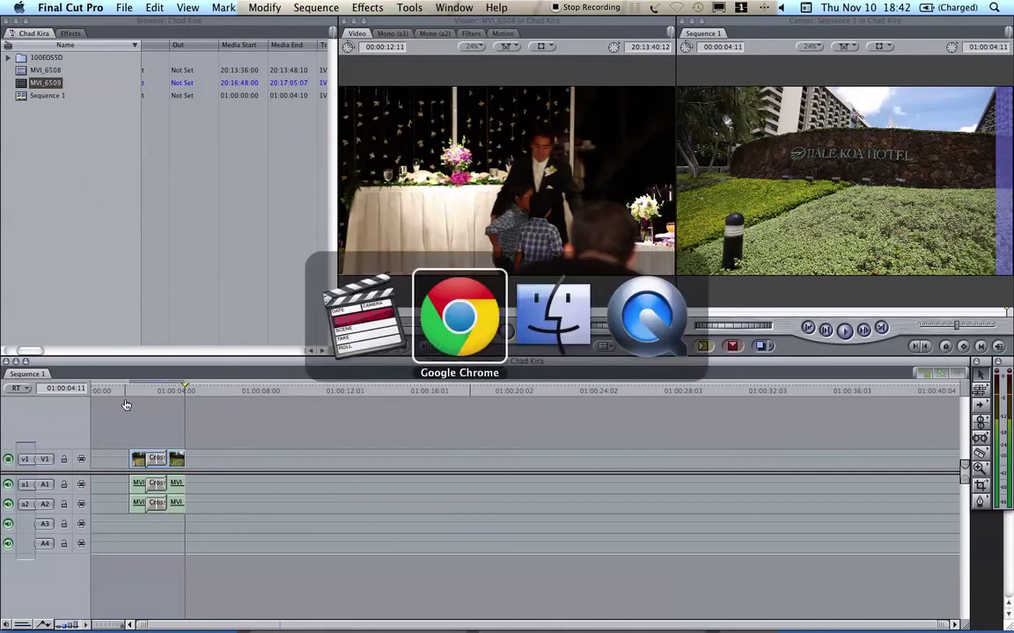
scroll(270, 318, "up", 5)
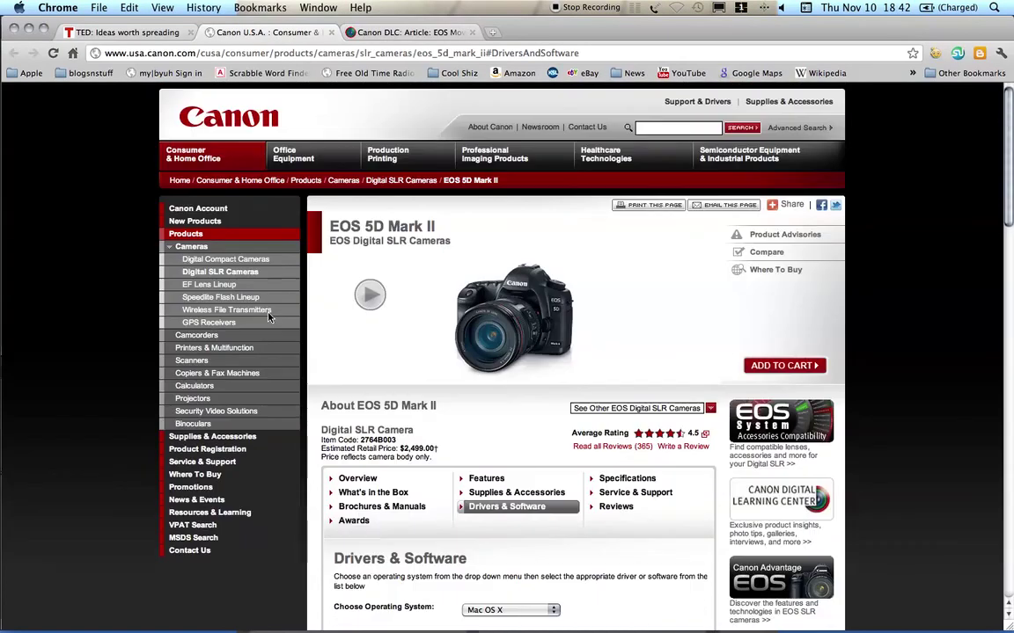